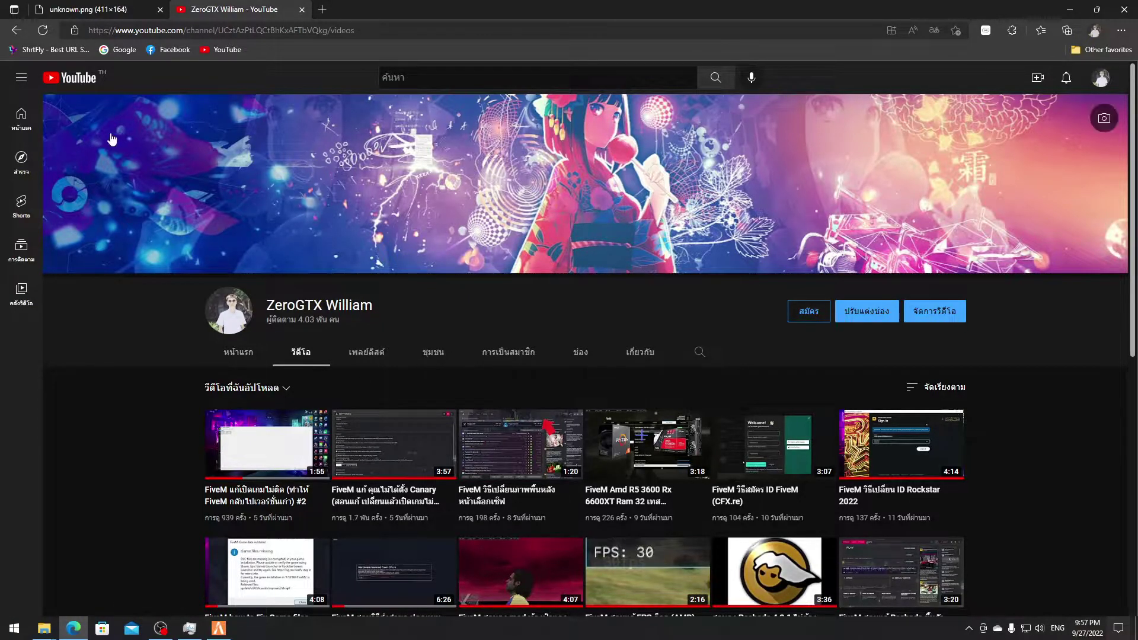
# - Review the FiveM launcher error message in the unknown.png image, comparing with the YouTube channel page
pyautogui.click(100, 5)
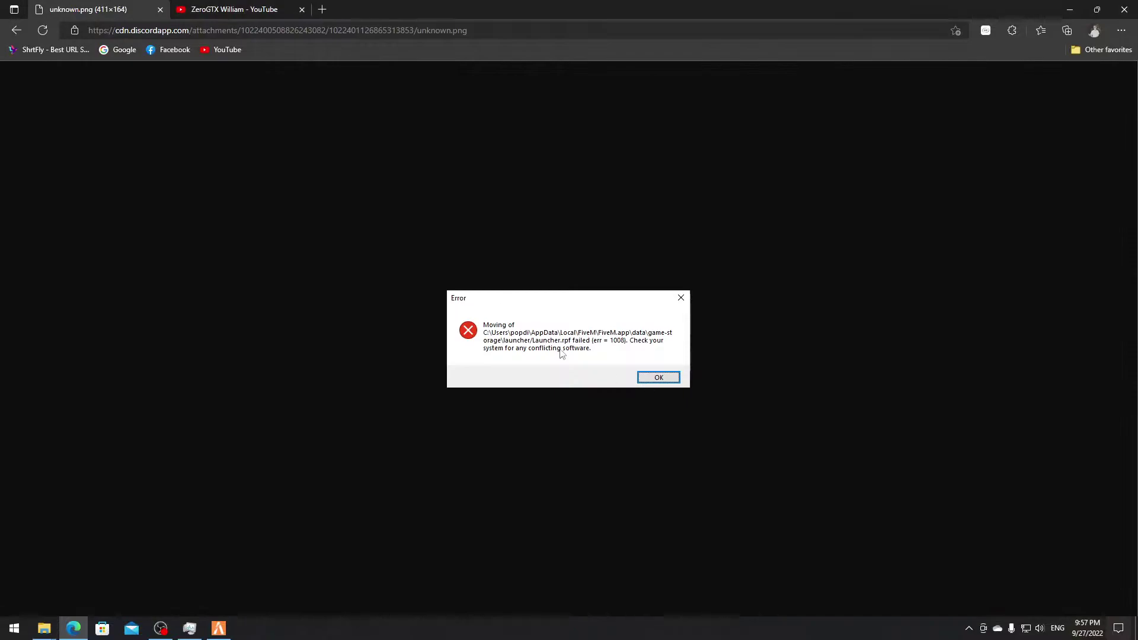
pyautogui.click(235, 15)
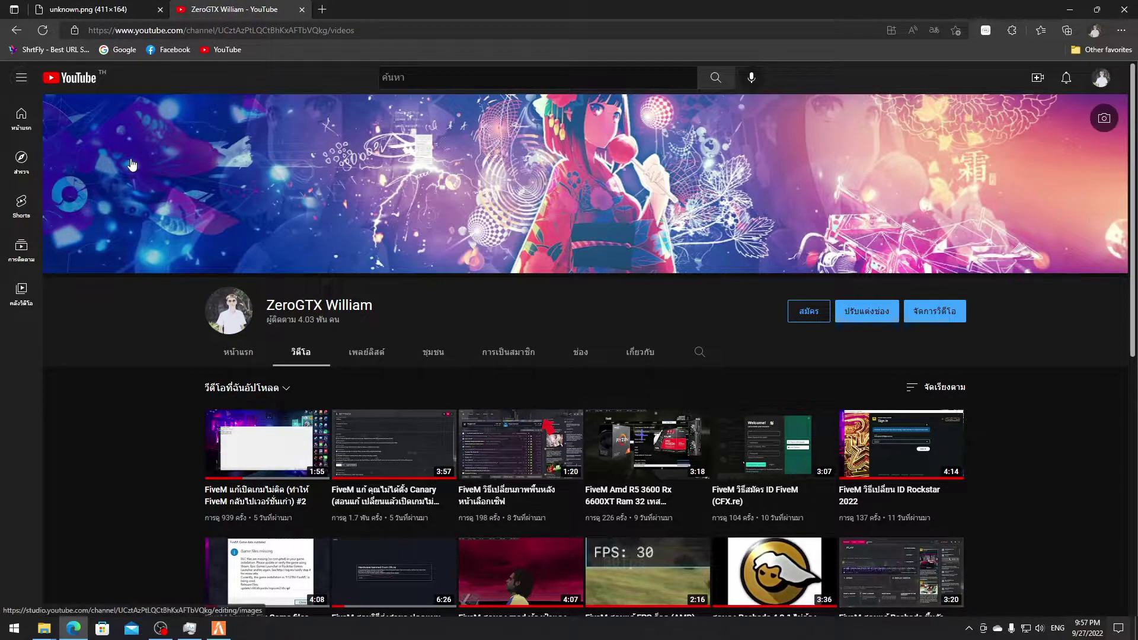
pyautogui.click(104, 6)
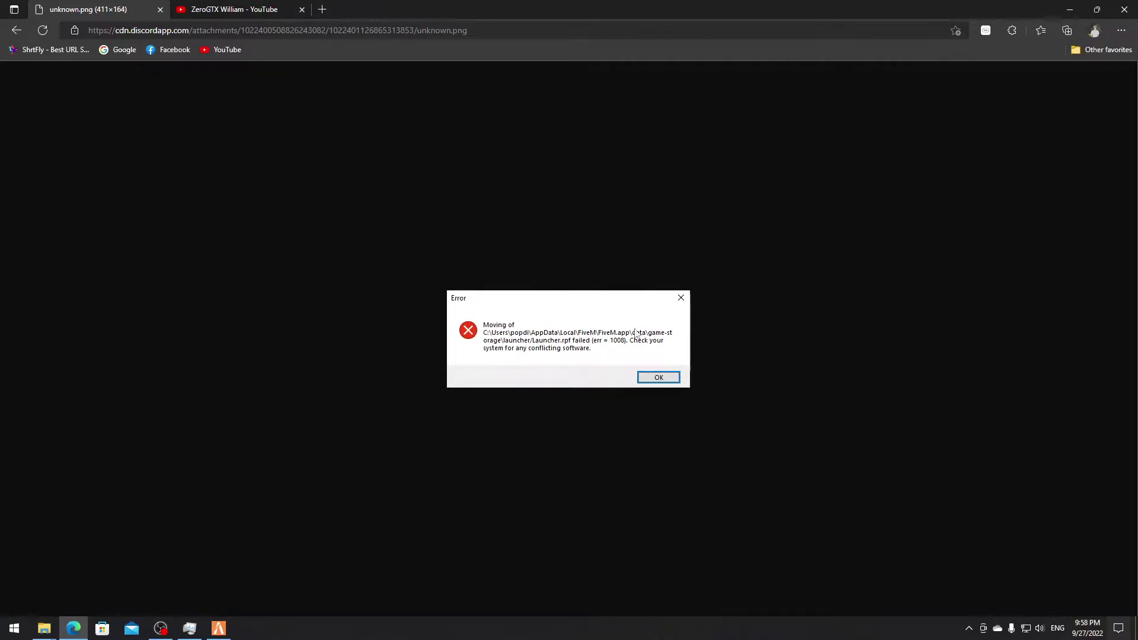
# - Close the already running Task Manager window and launch Task Manager again
pyautogui.moveTo(190, 628)
pyautogui.click(225, 534)
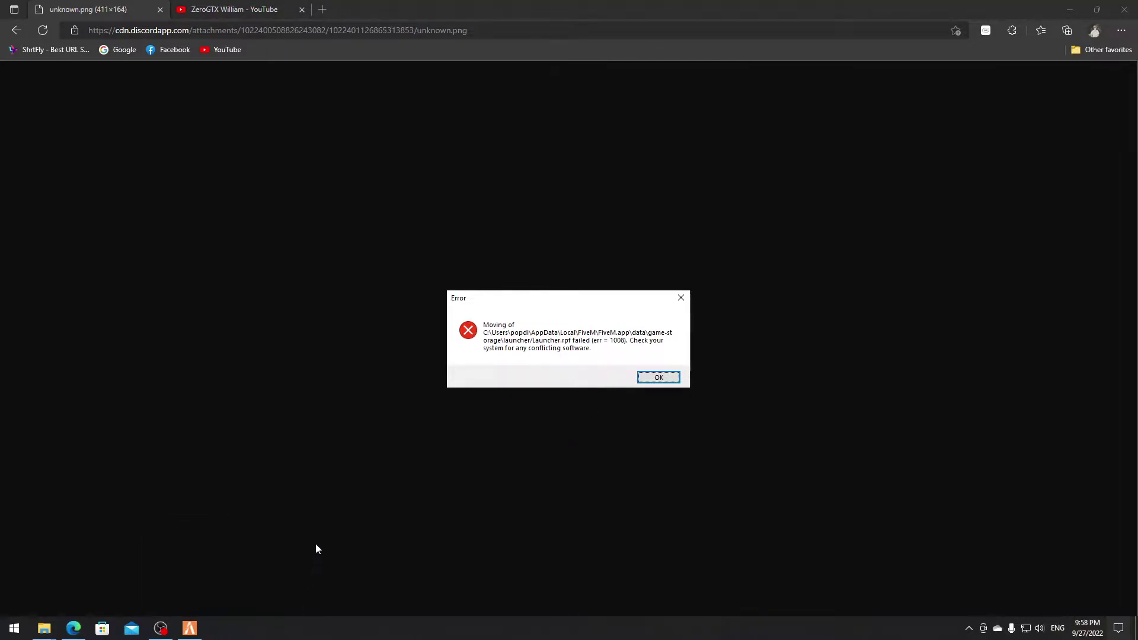
pyautogui.rightClick(432, 633)
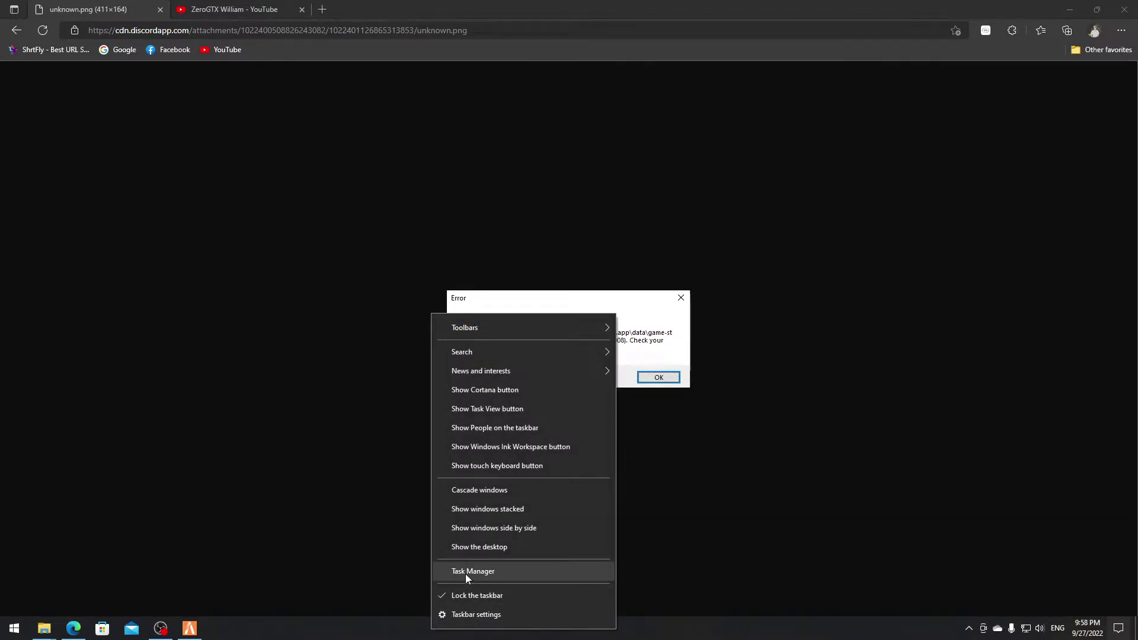
pyautogui.rightClick(415, 633)
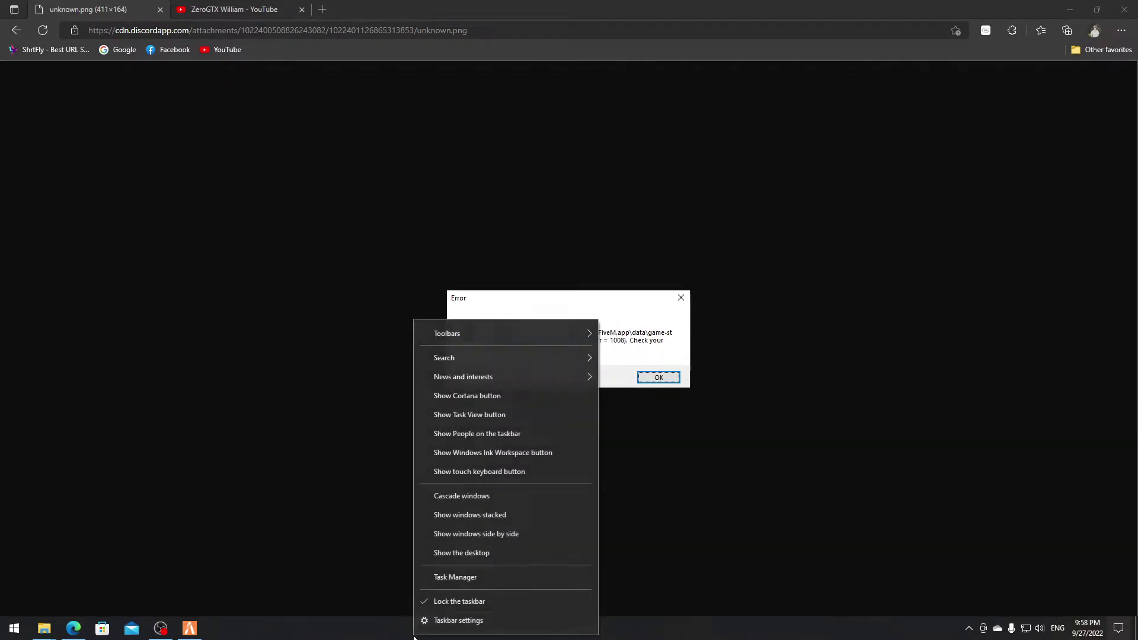
pyautogui.click(434, 577)
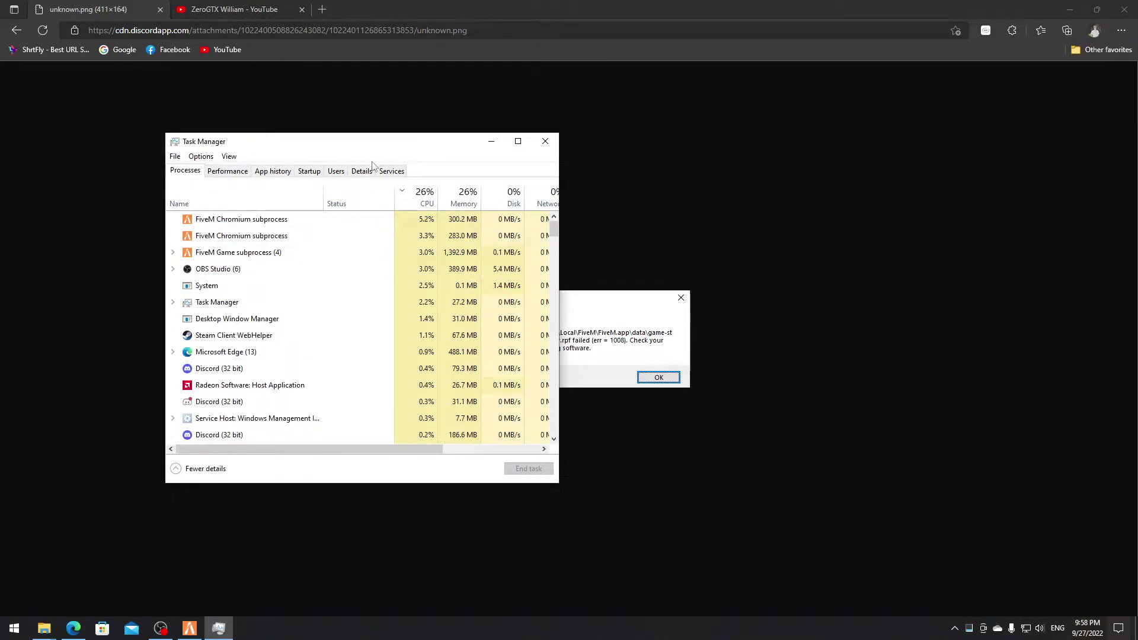
# - Collapse Task Manager to its compact view and restore the detailed process list
pyautogui.click(210, 222)
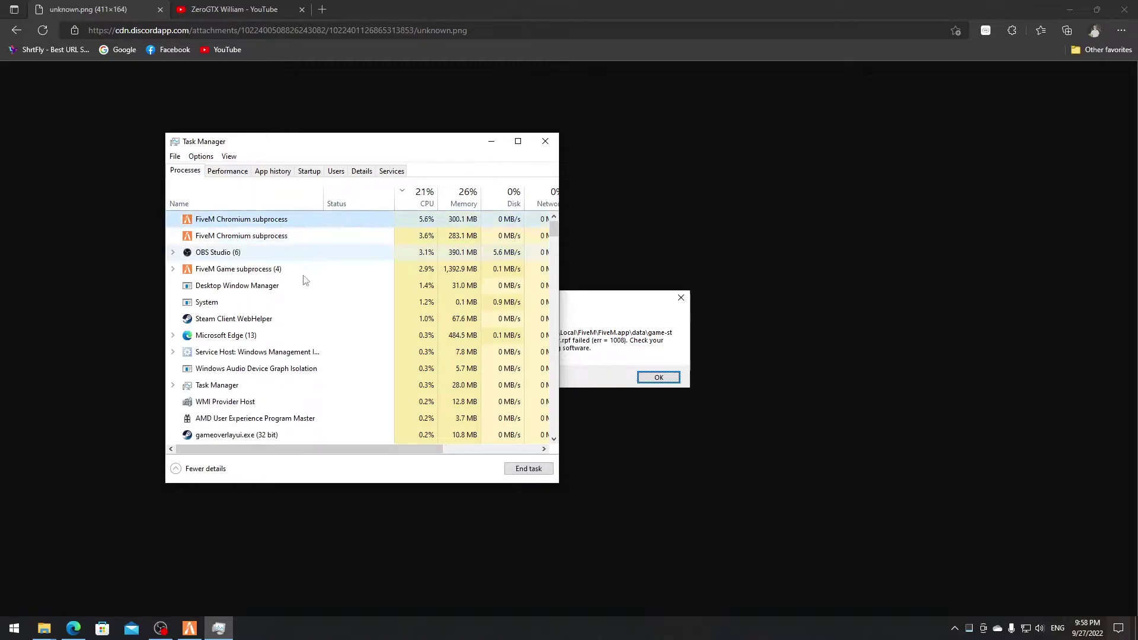
pyautogui.click(190, 474)
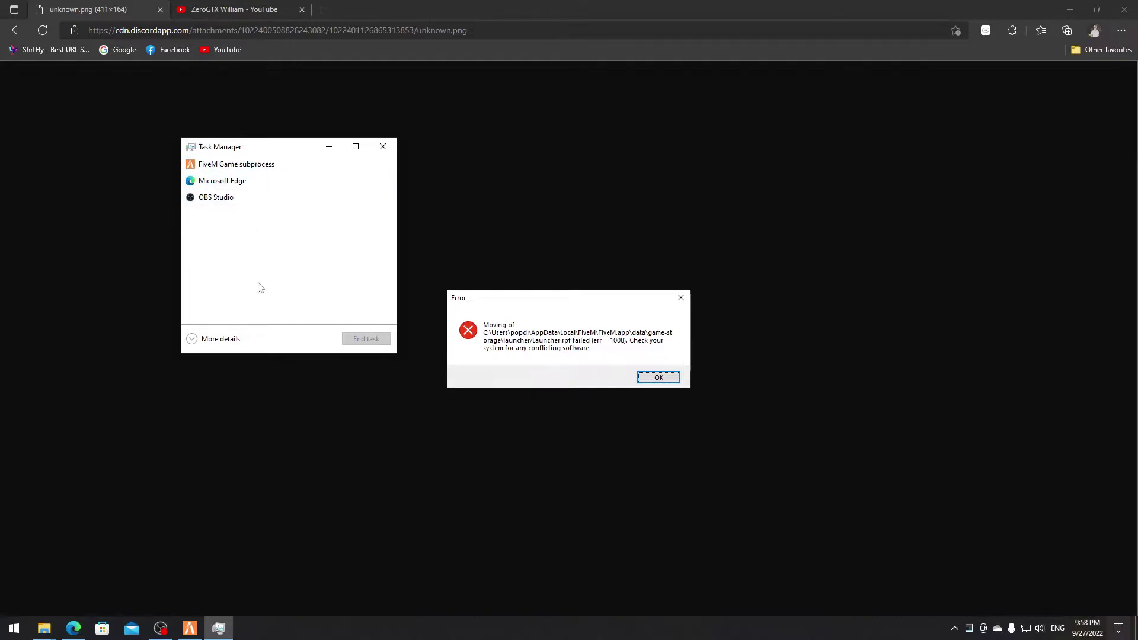
pyautogui.click(192, 344)
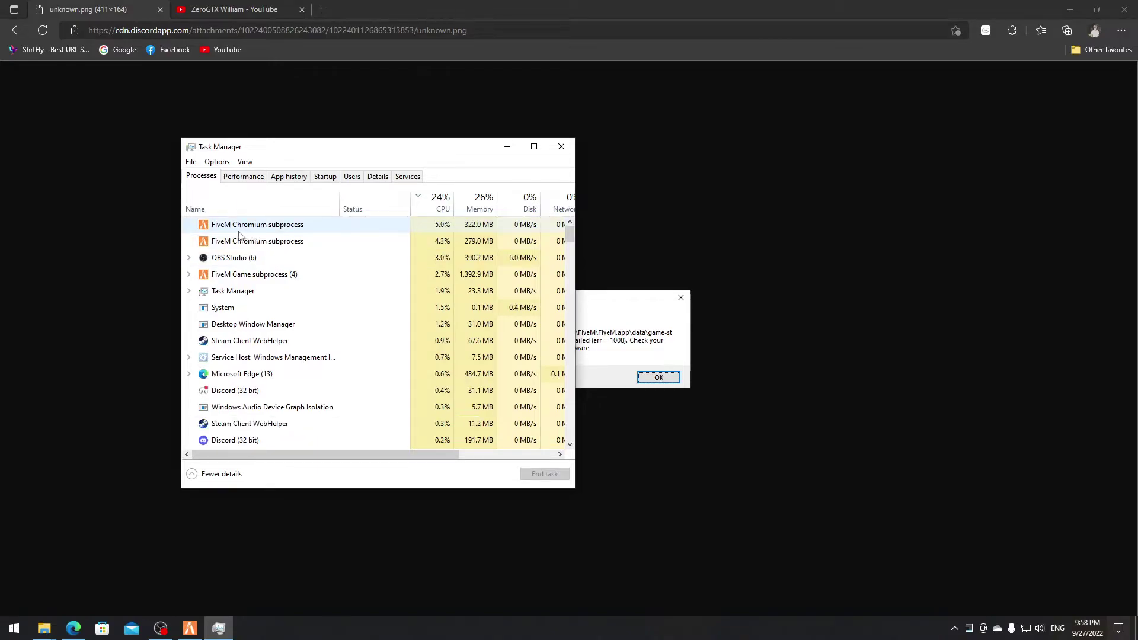
# - End the FiveM Chromium subprocess and FiveM Game subprocess tasks, and check the process list for remaining FiveM entries
pyautogui.click(239, 230)
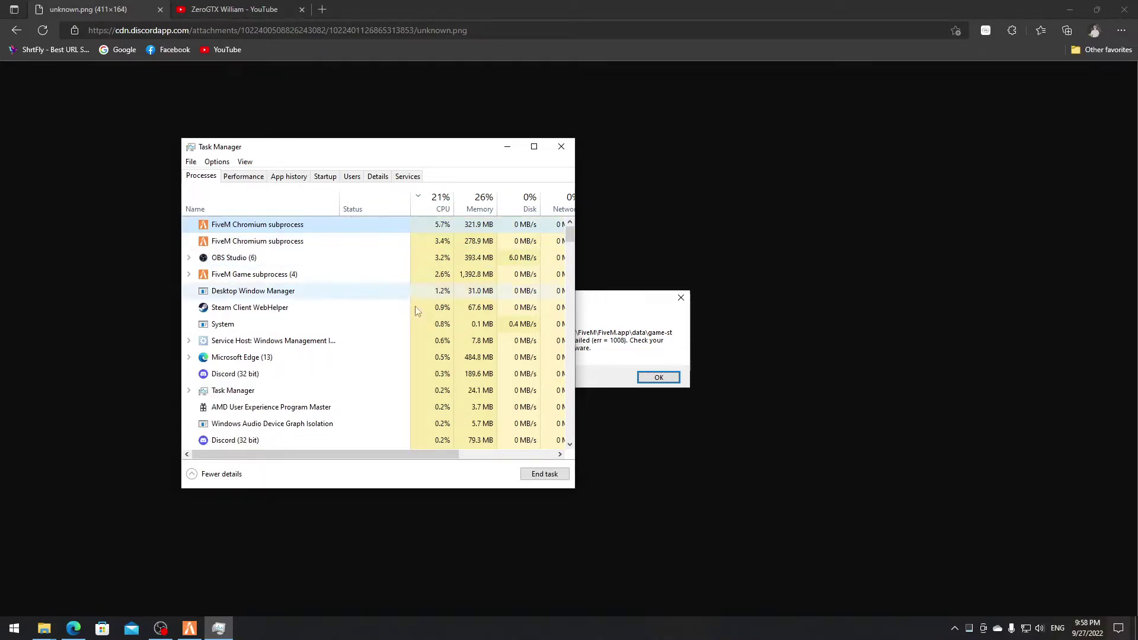
pyautogui.click(557, 474)
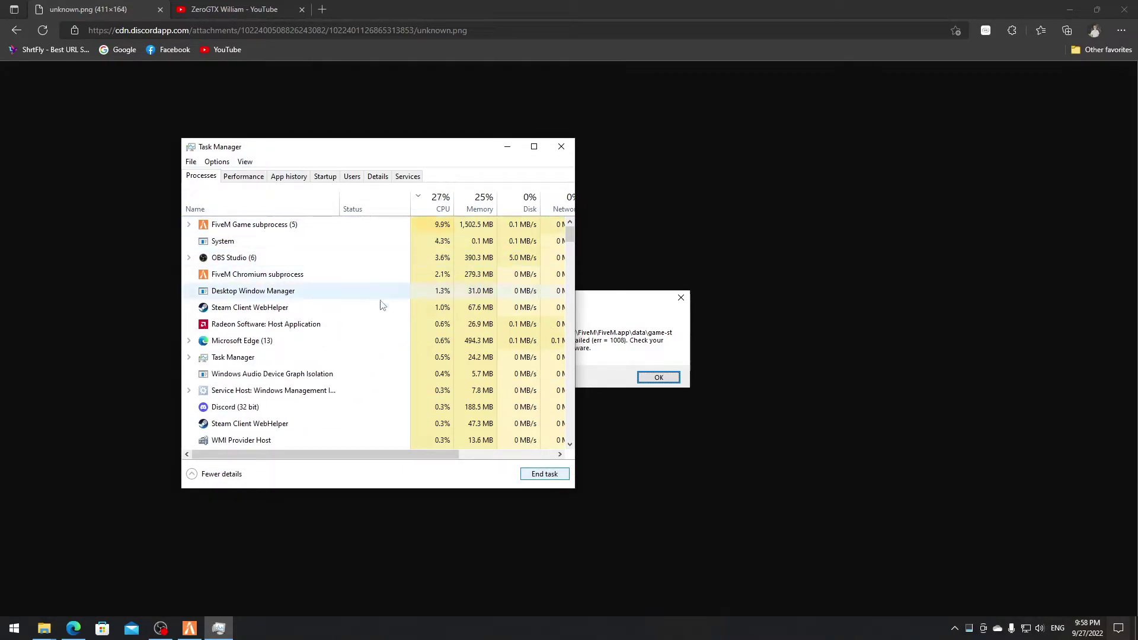
pyautogui.click(224, 231)
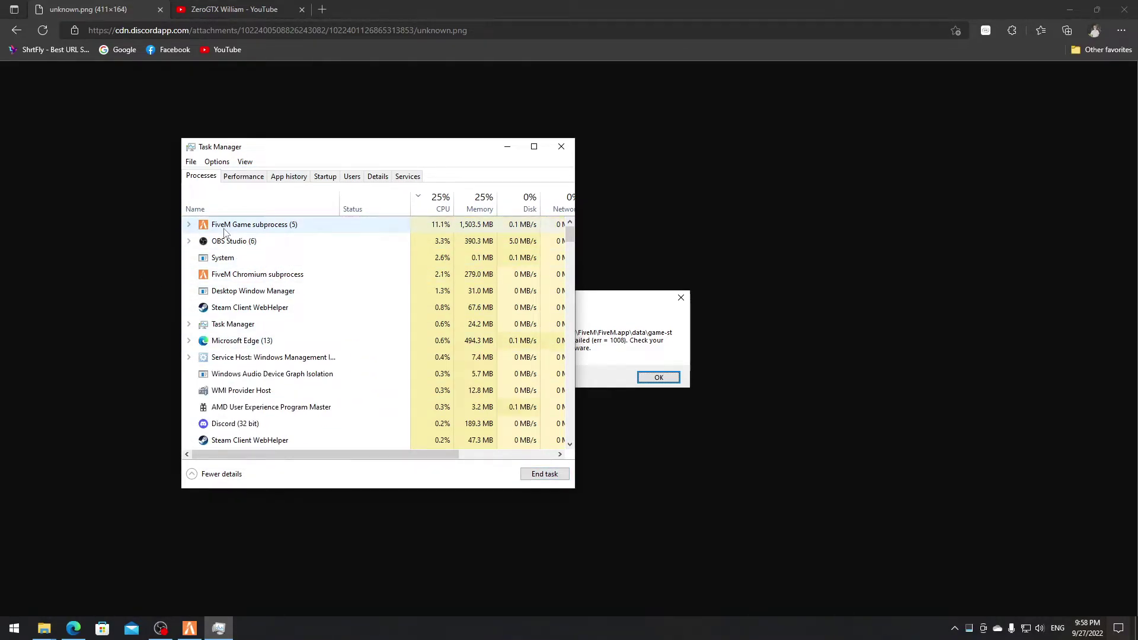
pyautogui.click(544, 474)
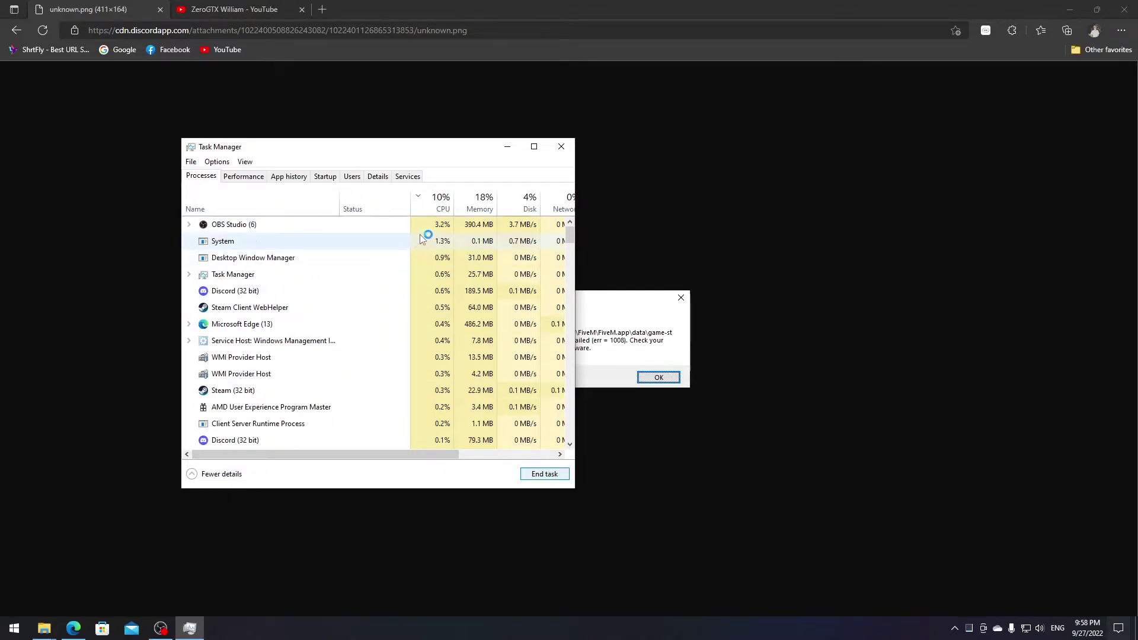
pyautogui.moveTo(571, 234); pyautogui.dragTo(578, 197)
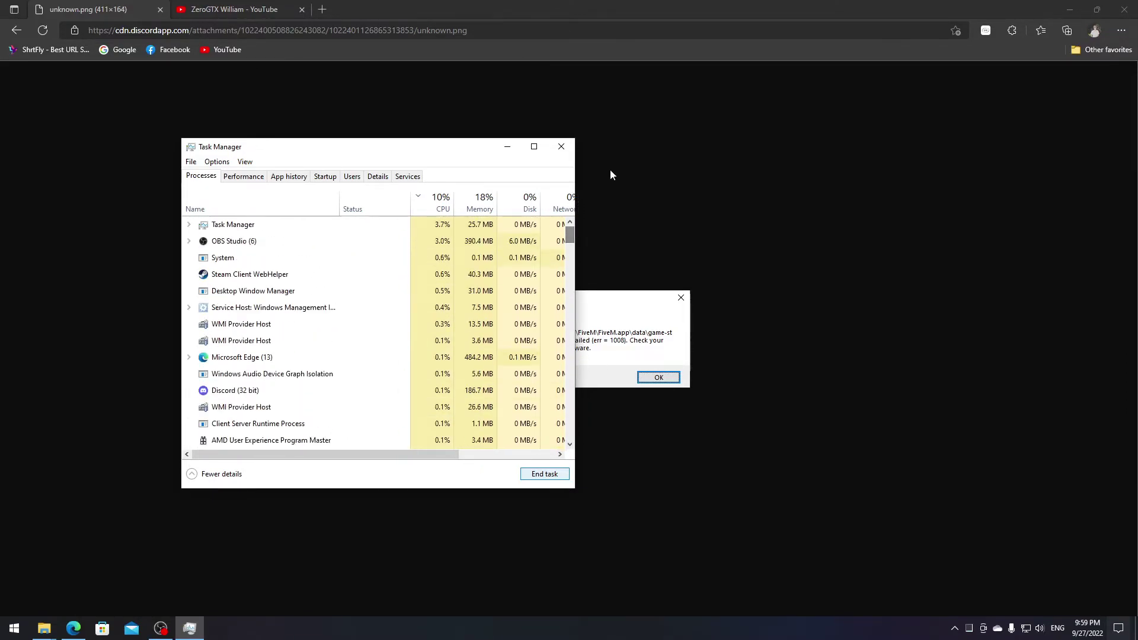
# - Minimize the browser and open the local application data folder by searching Windows for %localappdata%
pyautogui.click(1073, 6)
pyautogui.click(1073, 6)
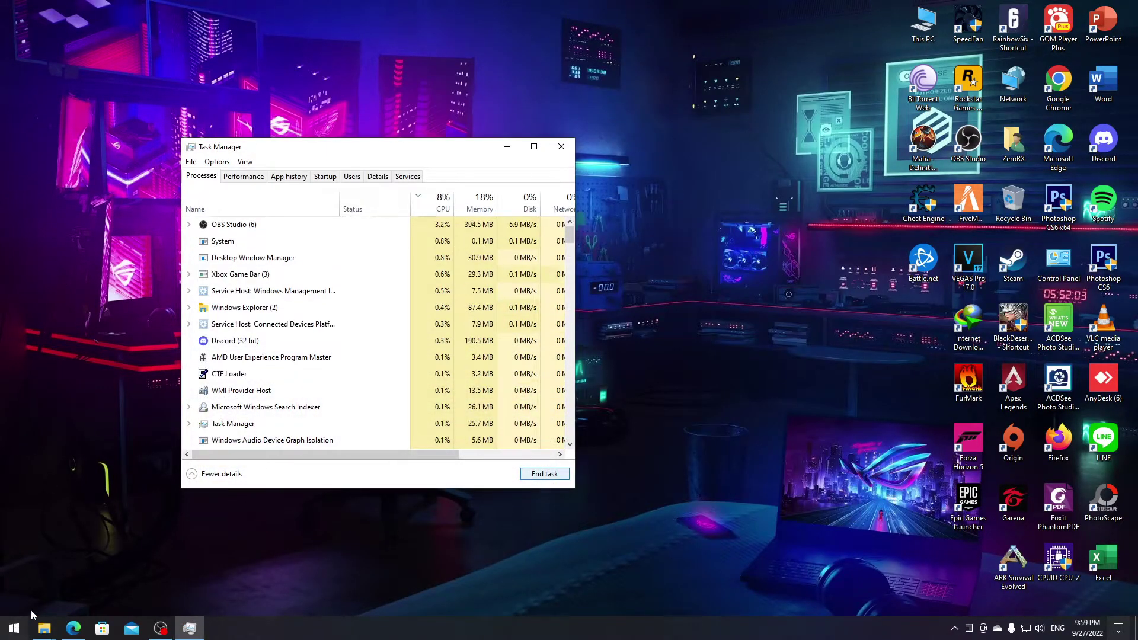
pyautogui.click(11, 633)
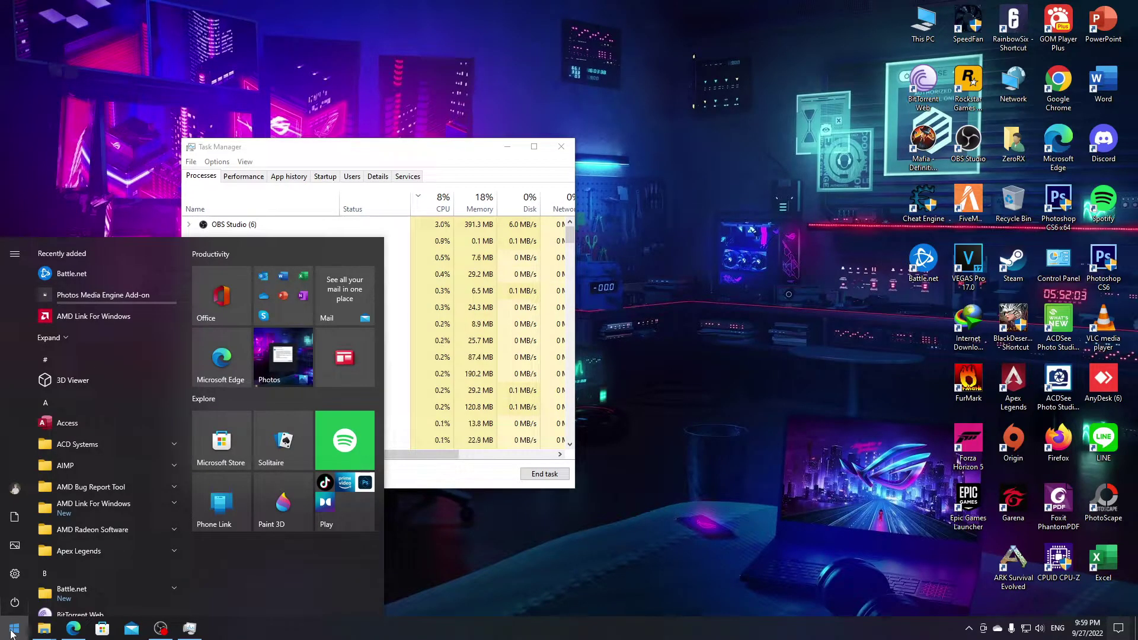
pyautogui.write('%')
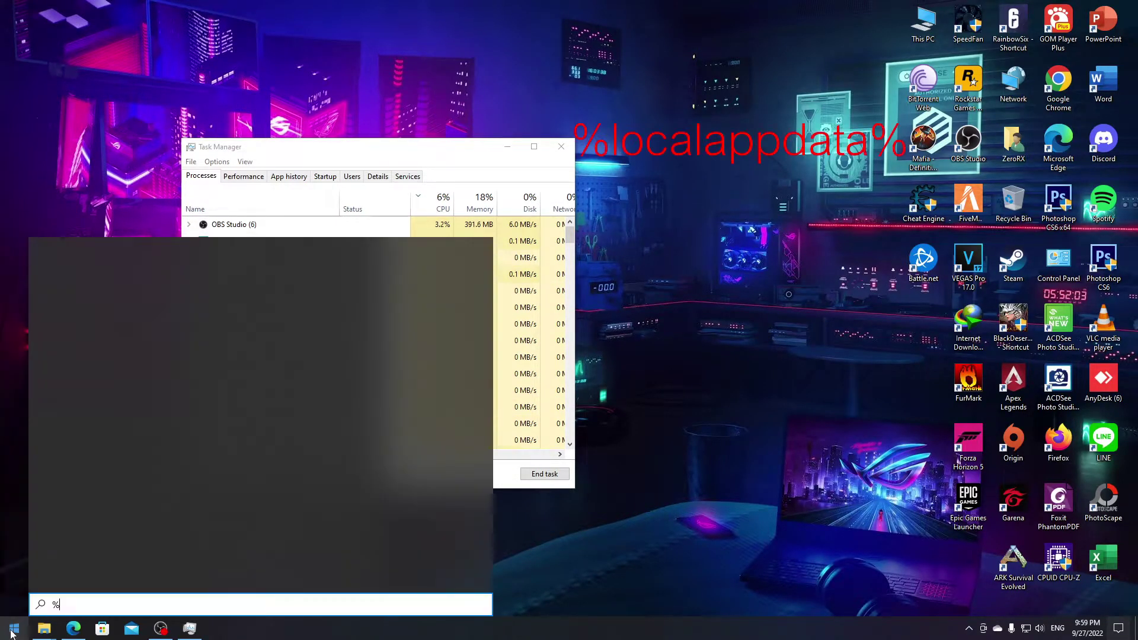
pyautogui.write('localappdata%')
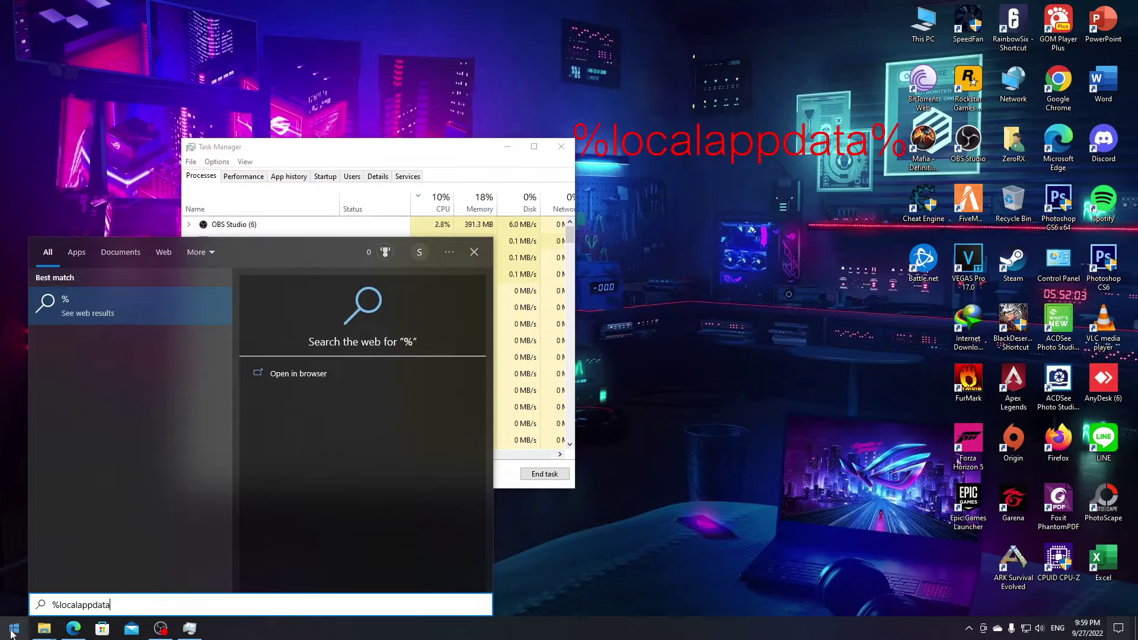
pyautogui.click(131, 311)
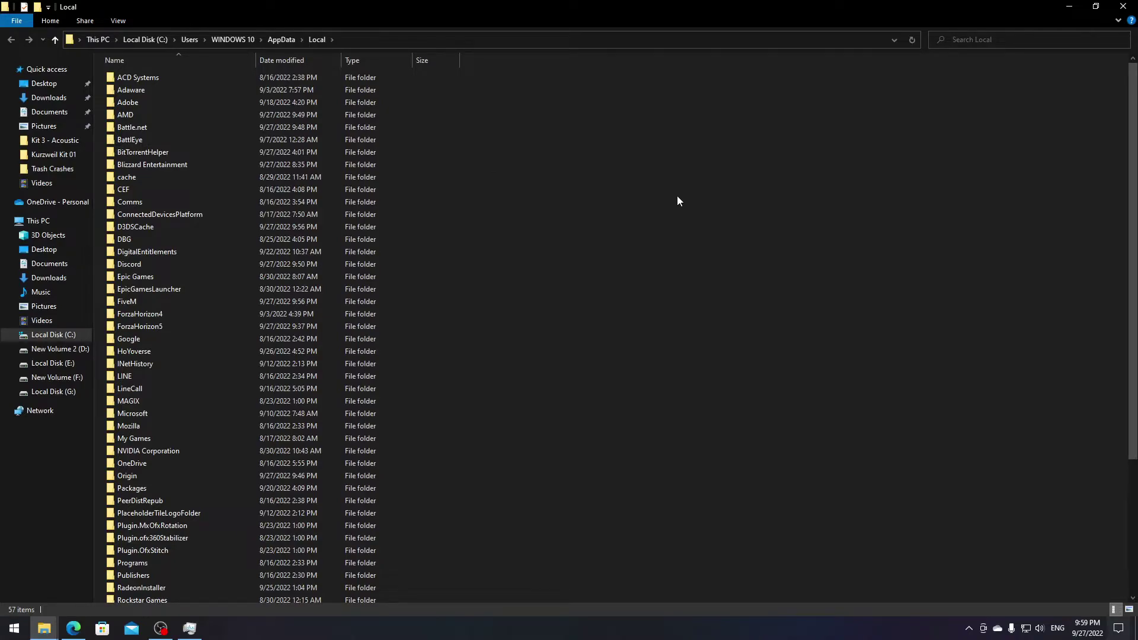
# - Delete the DigitalEntitlements and FiveM folders from AppData\Local
pyautogui.click(158, 254)
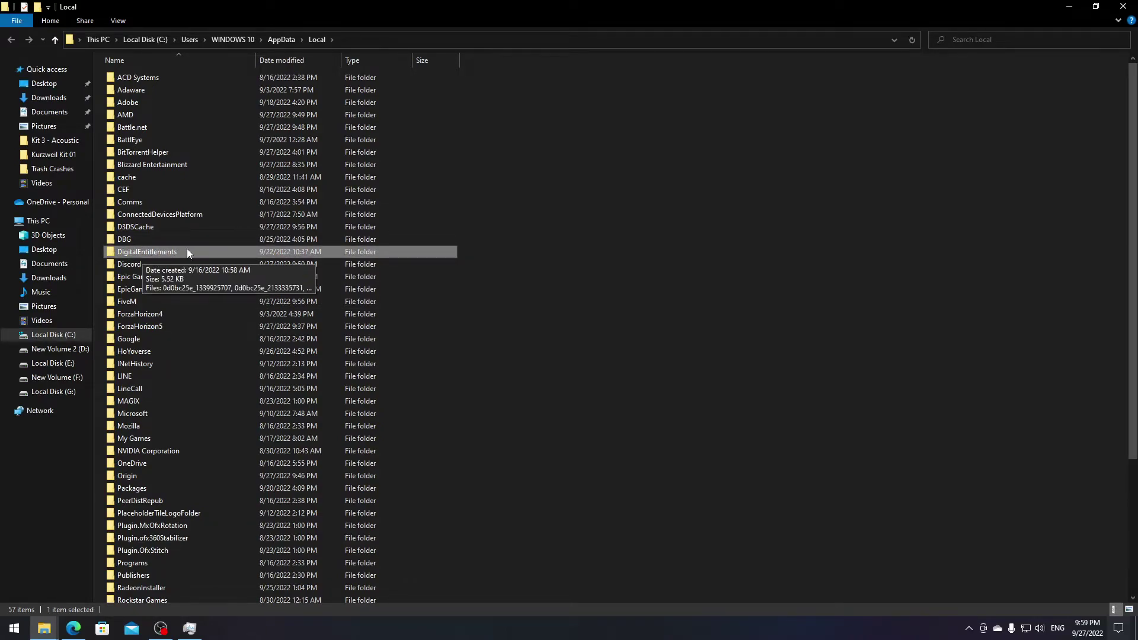
pyautogui.keyDown('ctrl'); pyautogui.click(135, 304); pyautogui.keyUp('ctrl')
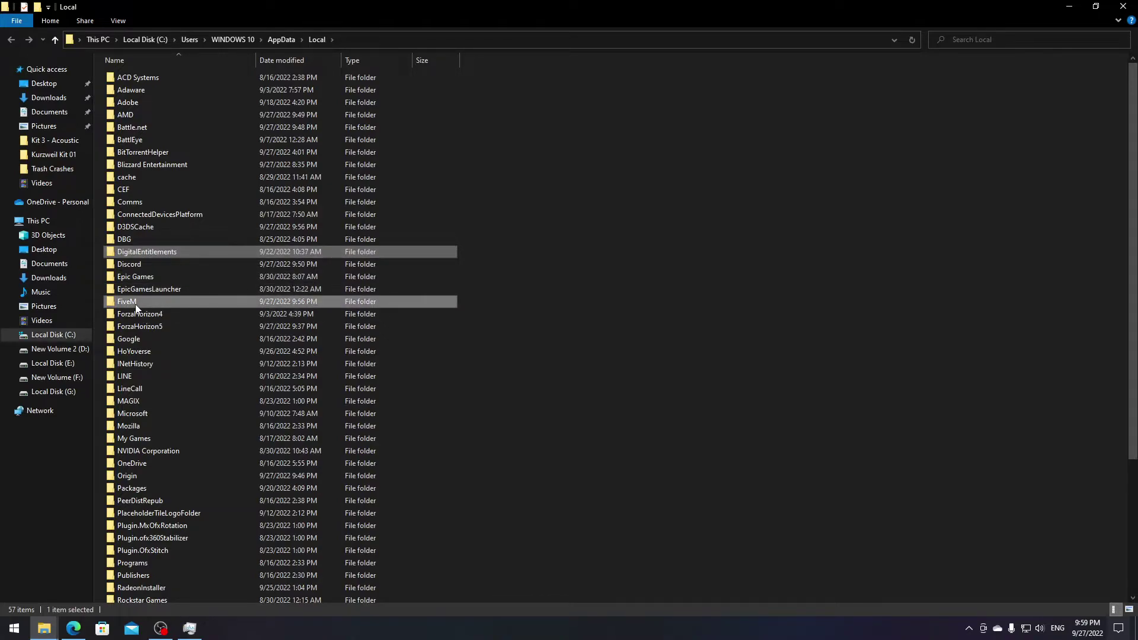
pyautogui.rightClick(134, 255)
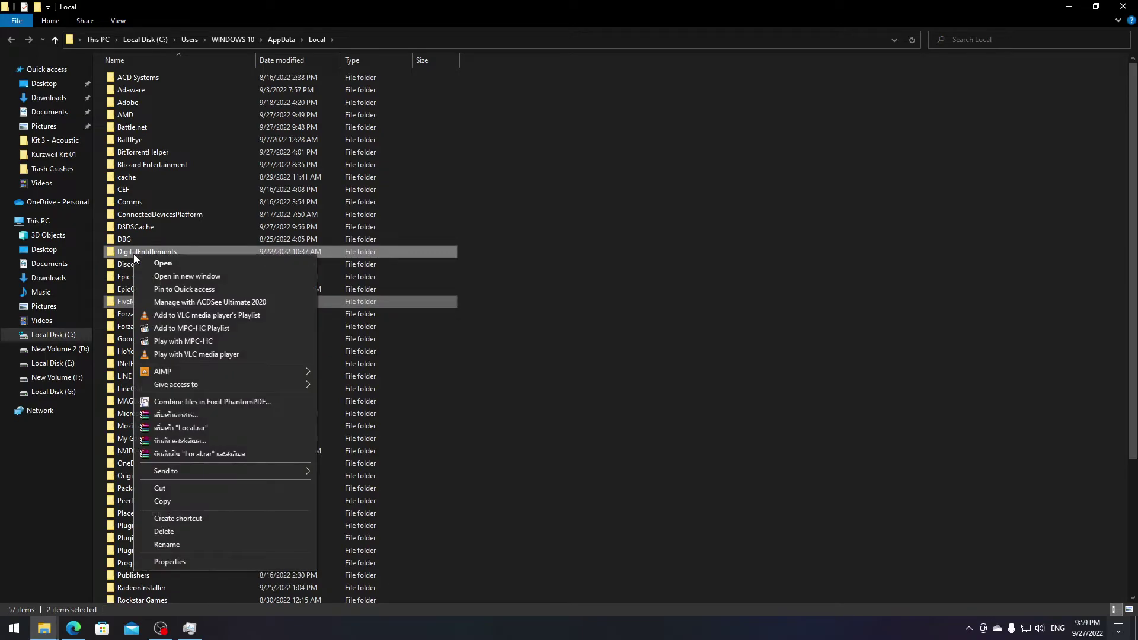
pyautogui.click(190, 533)
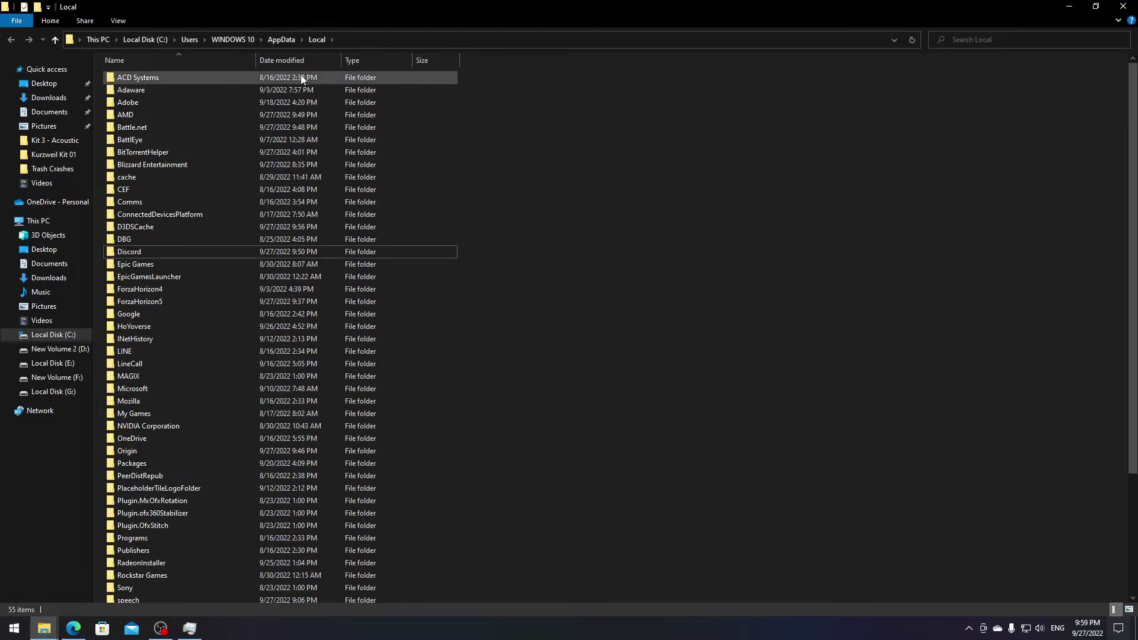
# - Delete the CitizenFX folder from AppData\Roaming
pyautogui.click(279, 41)
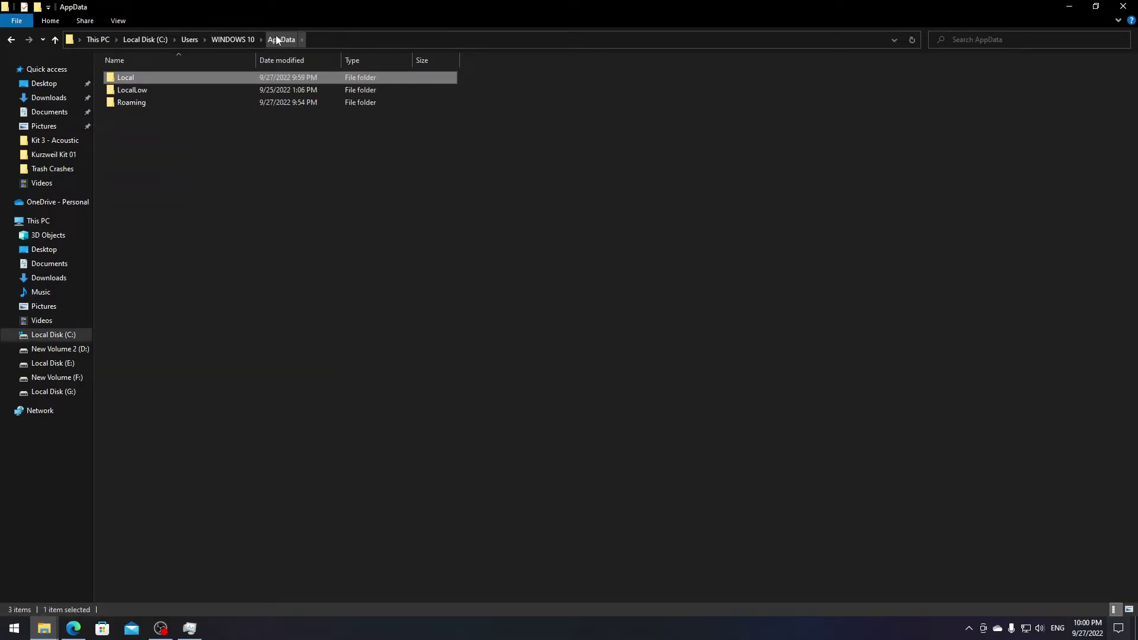
pyautogui.doubleClick(151, 102)
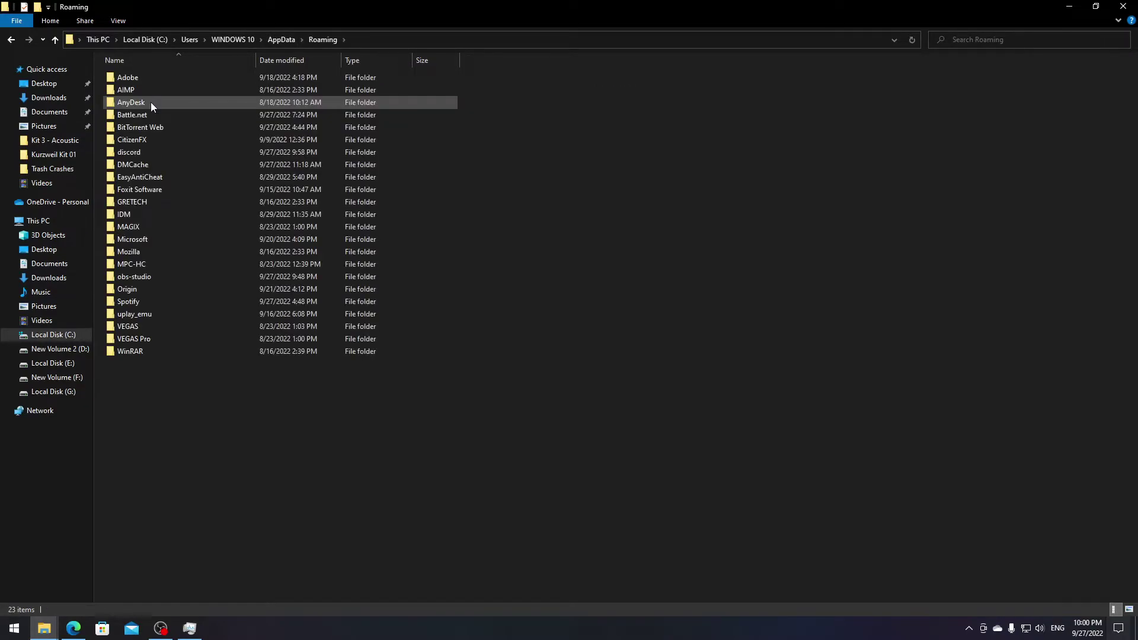
pyautogui.click(123, 141)
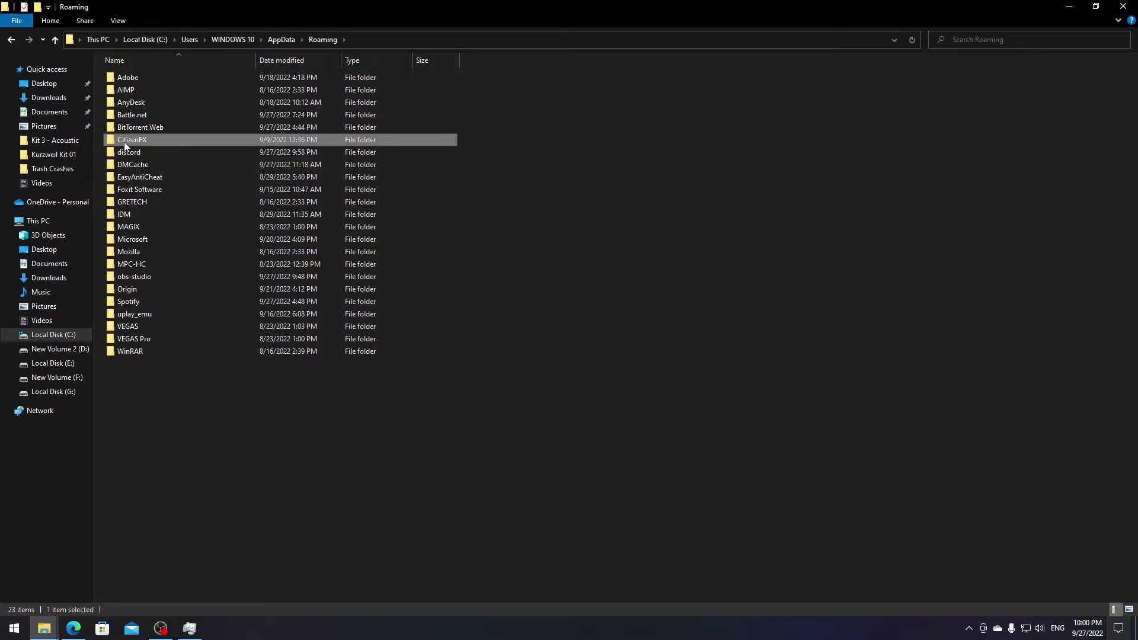
pyautogui.rightClick(167, 134)
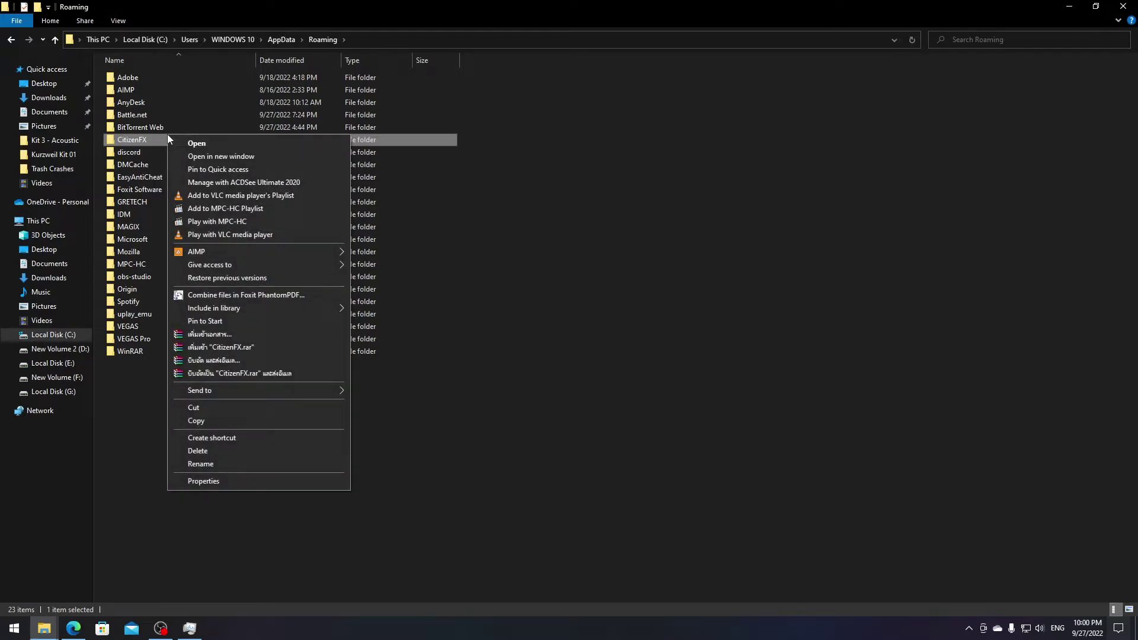
pyautogui.click(216, 454)
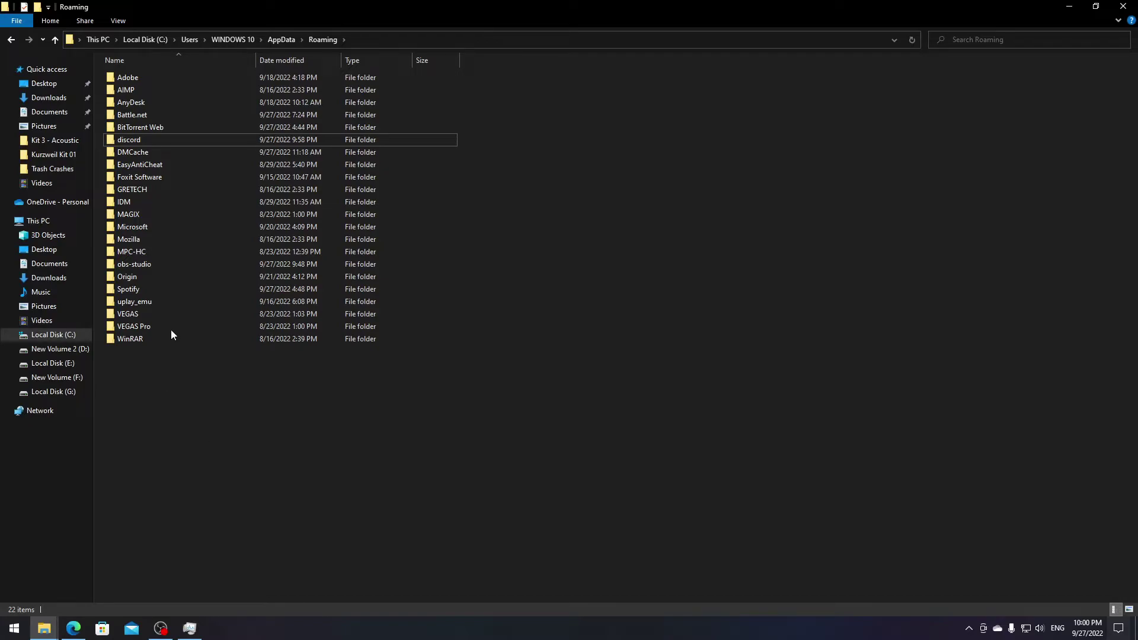
# - Browse from This PC to the WINDOWS 10 user folder inside Users on Local Disk (C:)
pyautogui.click(58, 222)
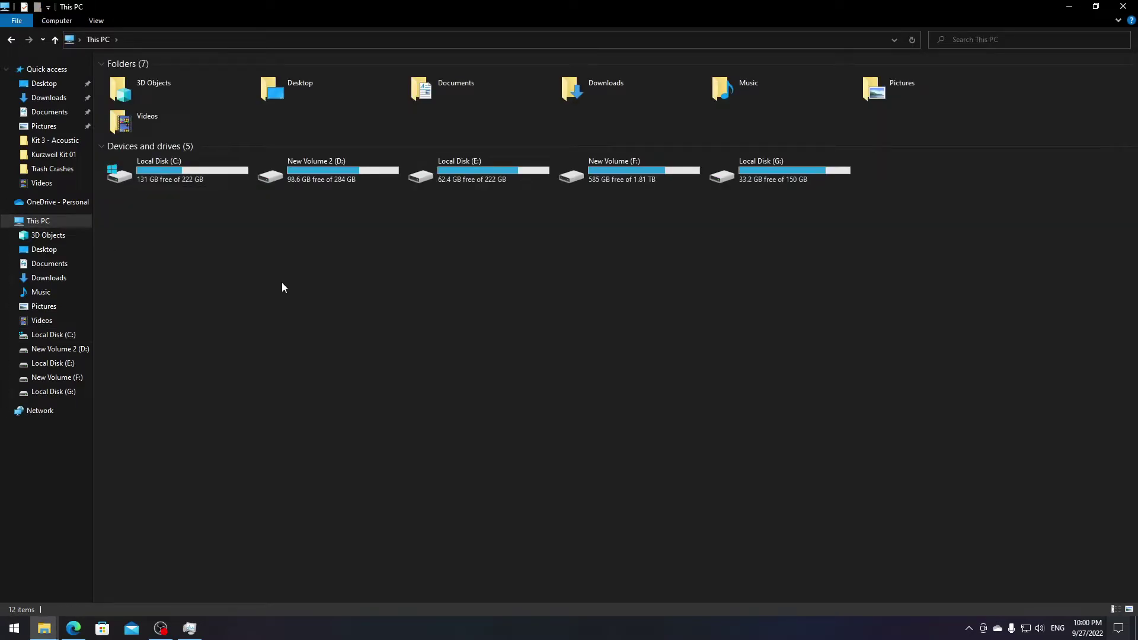
pyautogui.click(208, 179)
pyautogui.click(283, 250)
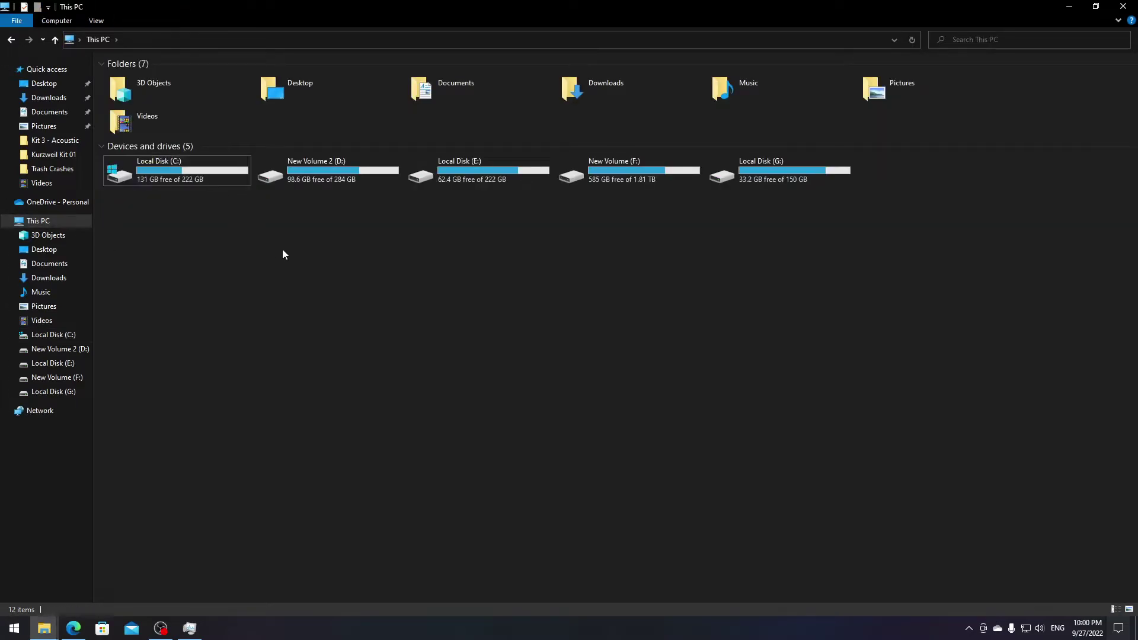
pyautogui.doubleClick(168, 179)
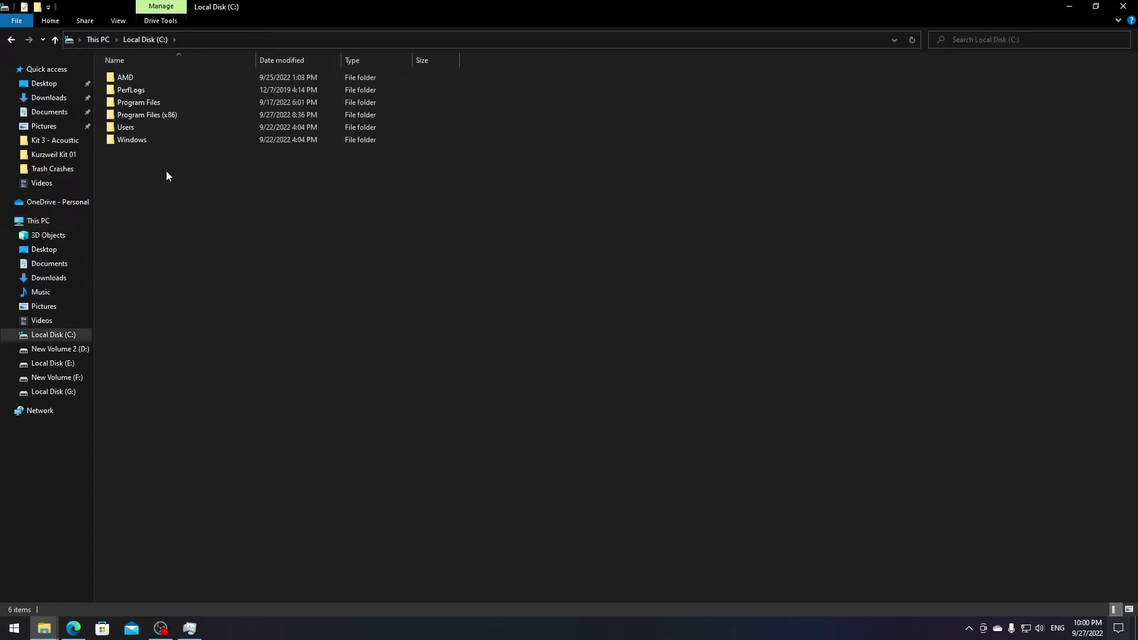
pyautogui.doubleClick(126, 130)
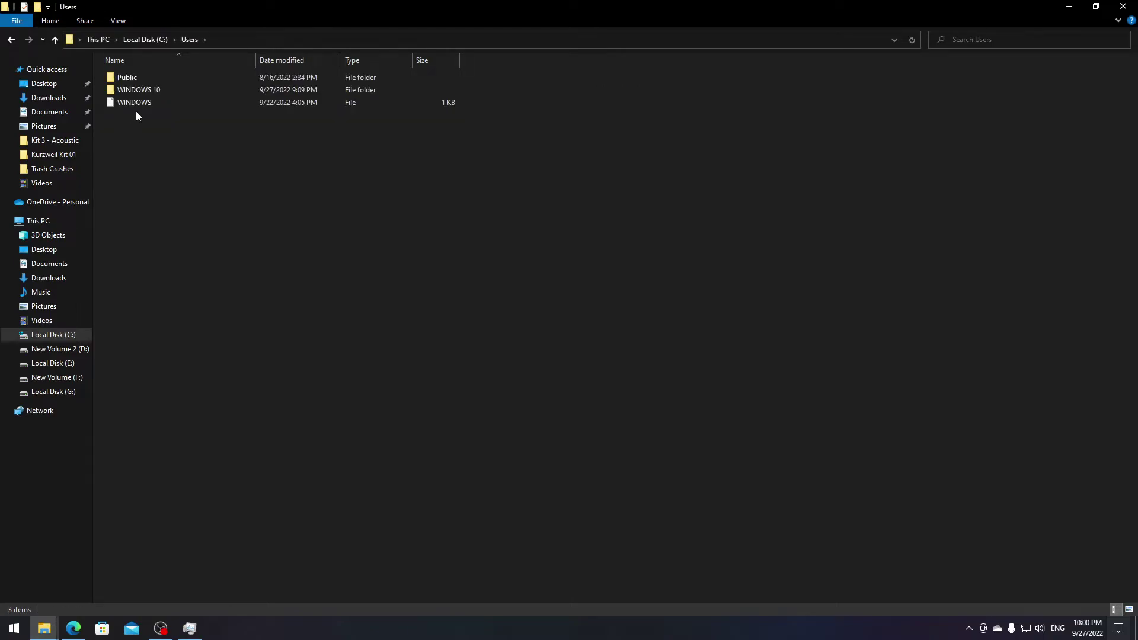
pyautogui.click(134, 92)
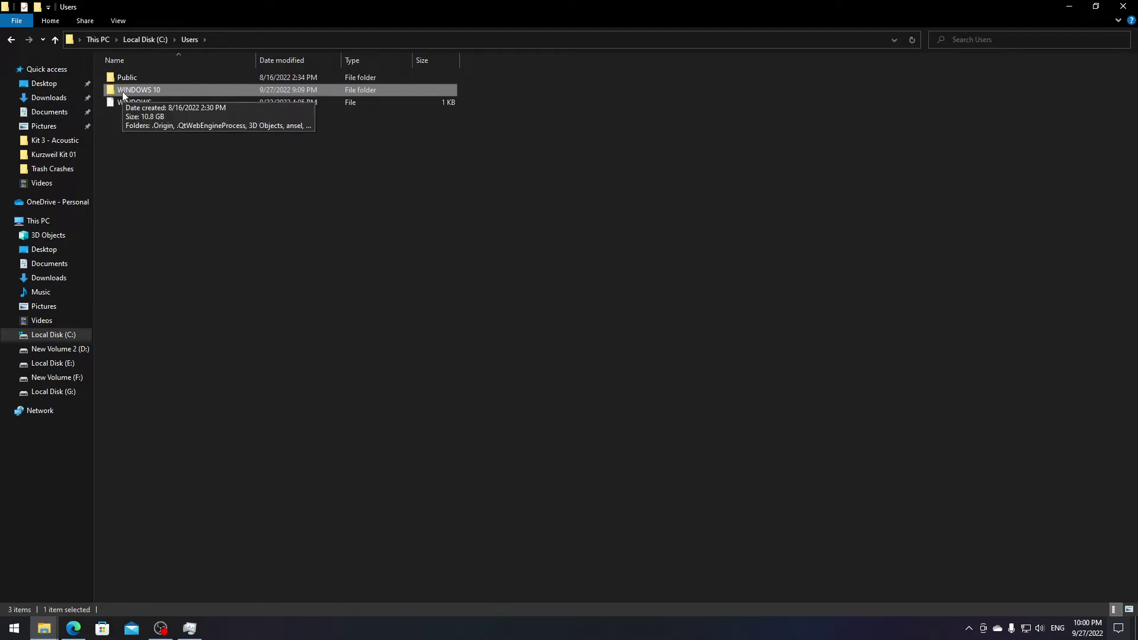
pyautogui.doubleClick(142, 94)
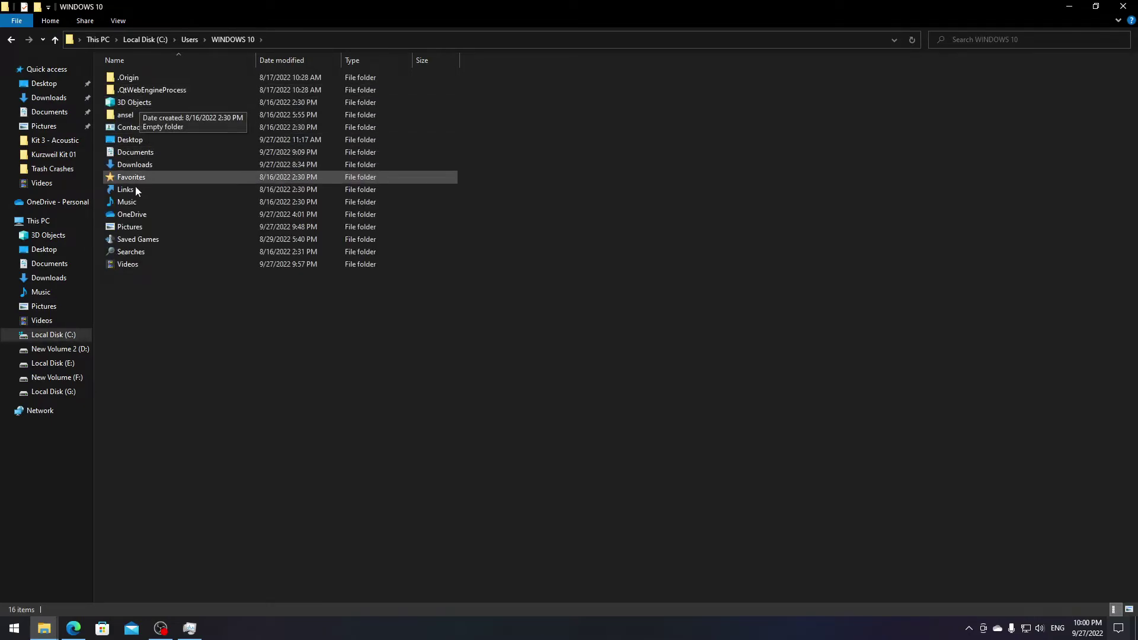
# - Open the Saved Games folder inside the WINDOWS 10 user folder and delete its CitizenFX folder
pyautogui.click(136, 240)
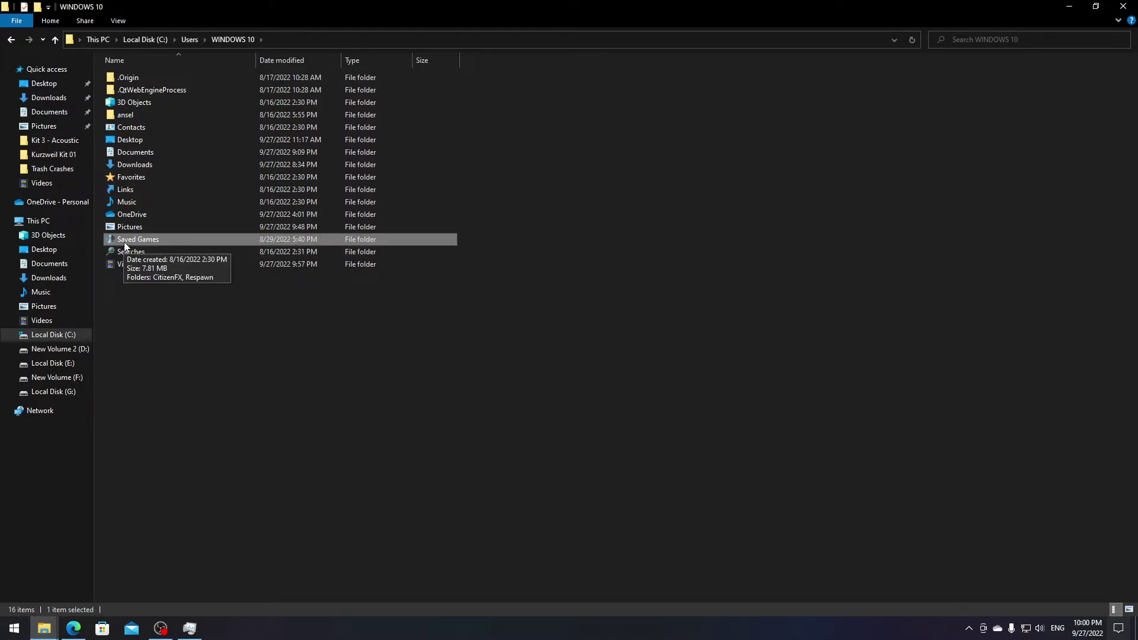
pyautogui.doubleClick(133, 239)
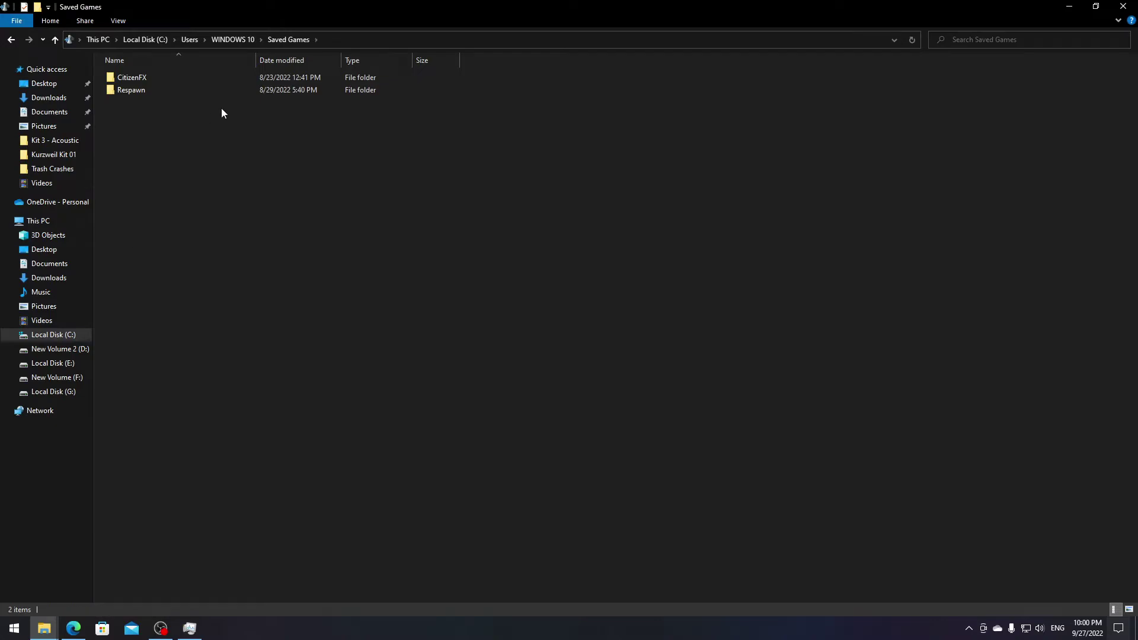
pyautogui.rightClick(132, 79)
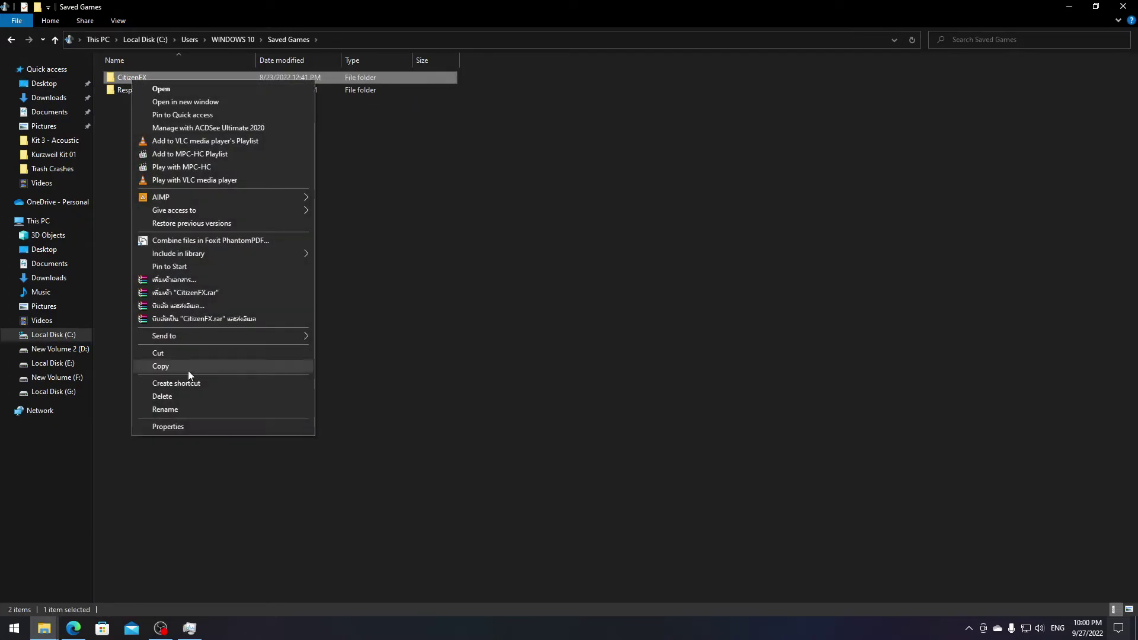
pyautogui.click(177, 396)
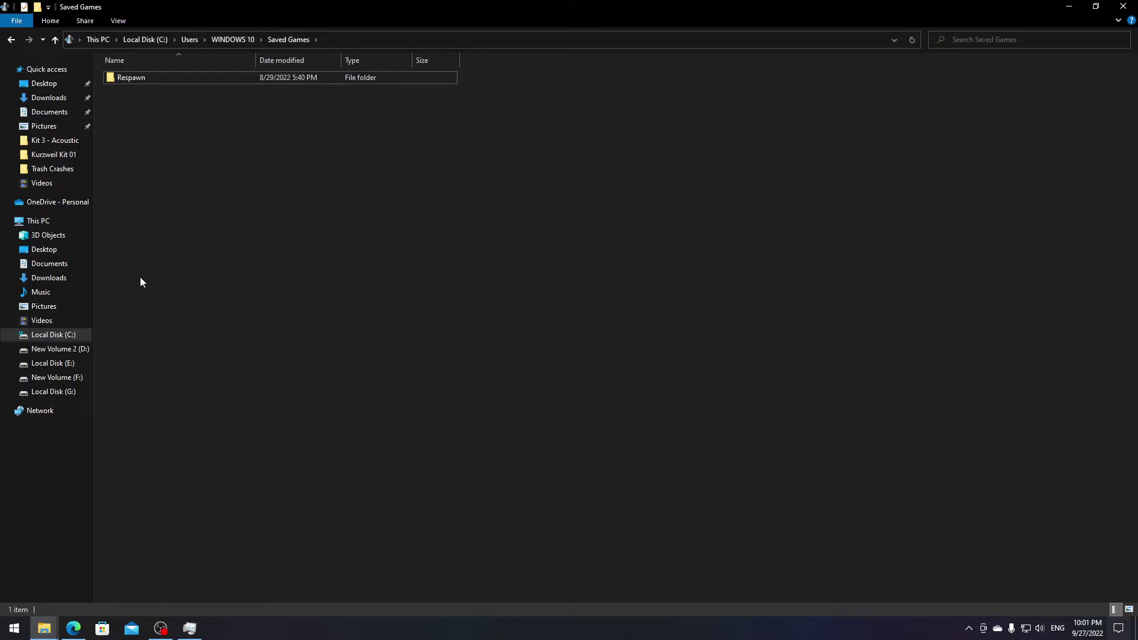
# - Restore the File Explorer window to a smaller size and permanently empty the Recycle Bin on the desktop
pyautogui.doubleClick(930, 5)
pyautogui.moveTo(706, 48); pyautogui.dragTo(537, 79)
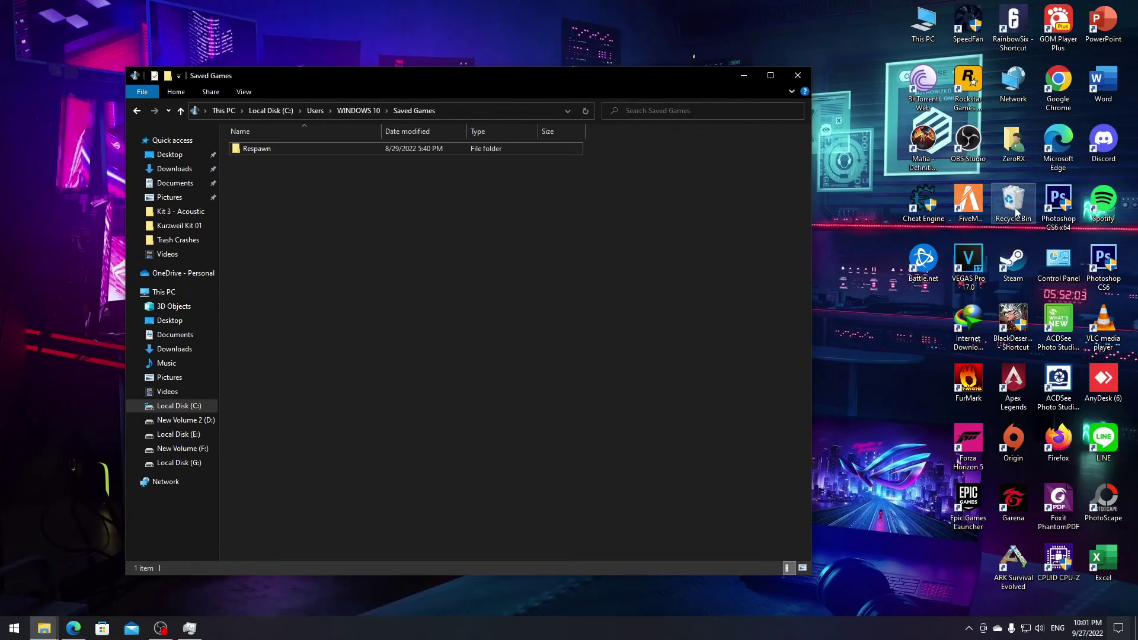
pyautogui.click(1015, 211)
pyautogui.rightClick(1009, 203)
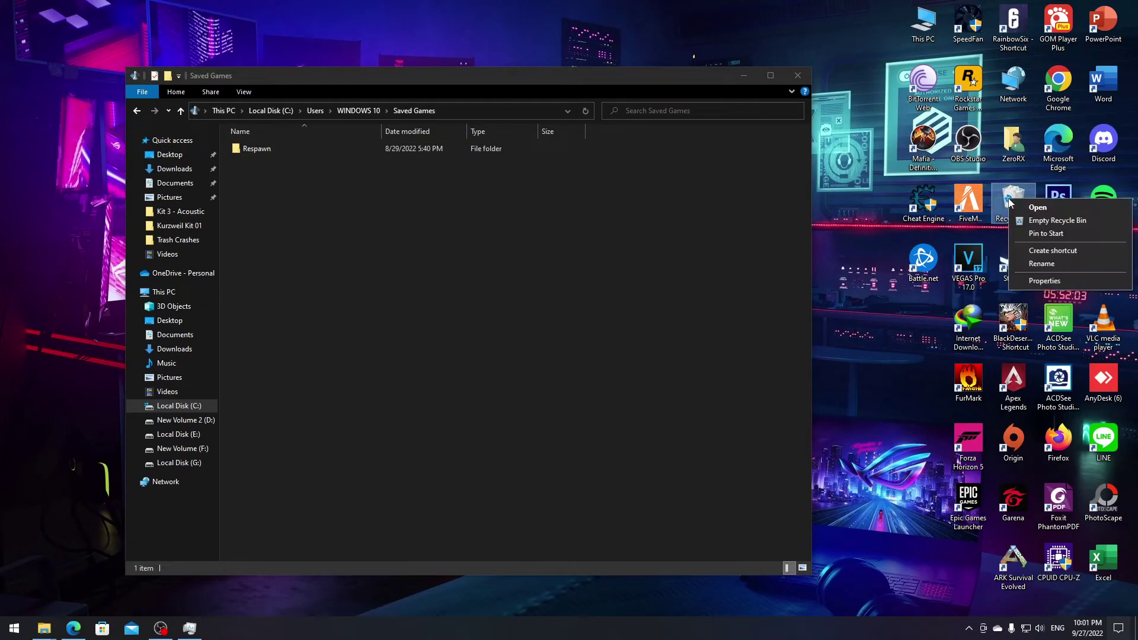
pyautogui.click(1044, 222)
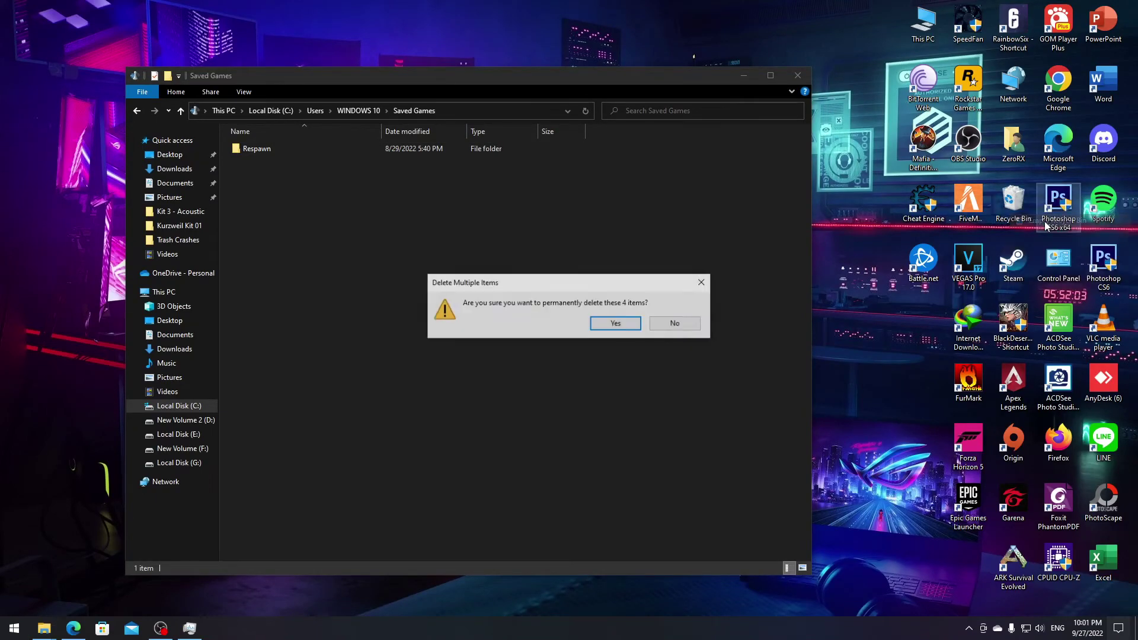
pyautogui.click(616, 324)
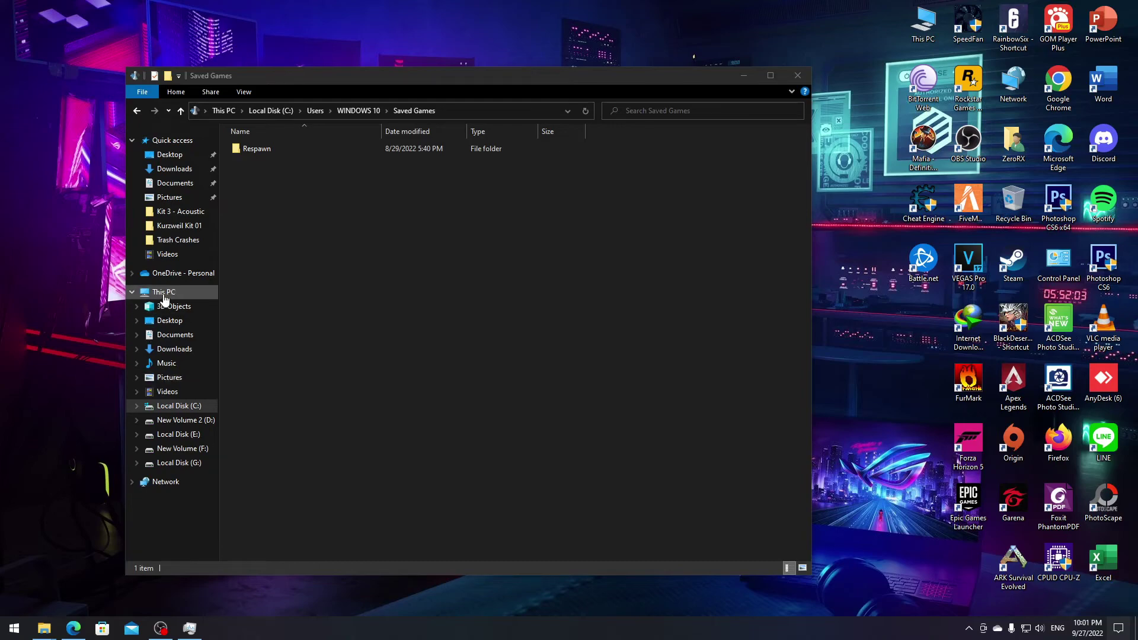
# - Go to This PC and open Local Disk (C:)
pyautogui.click(164, 296)
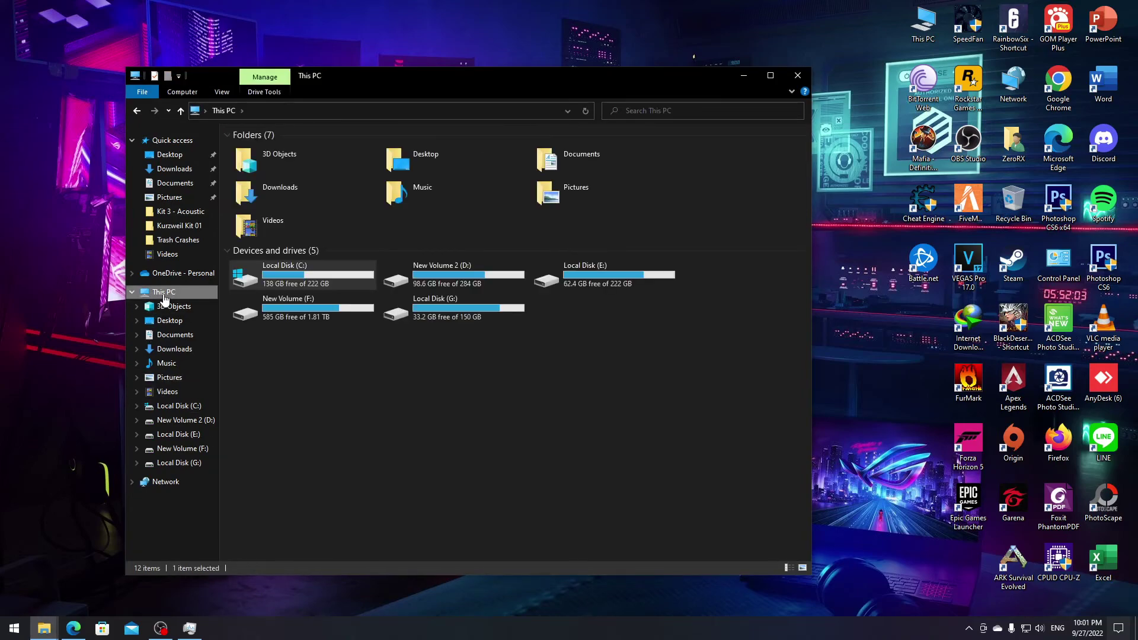
pyautogui.doubleClick(296, 272)
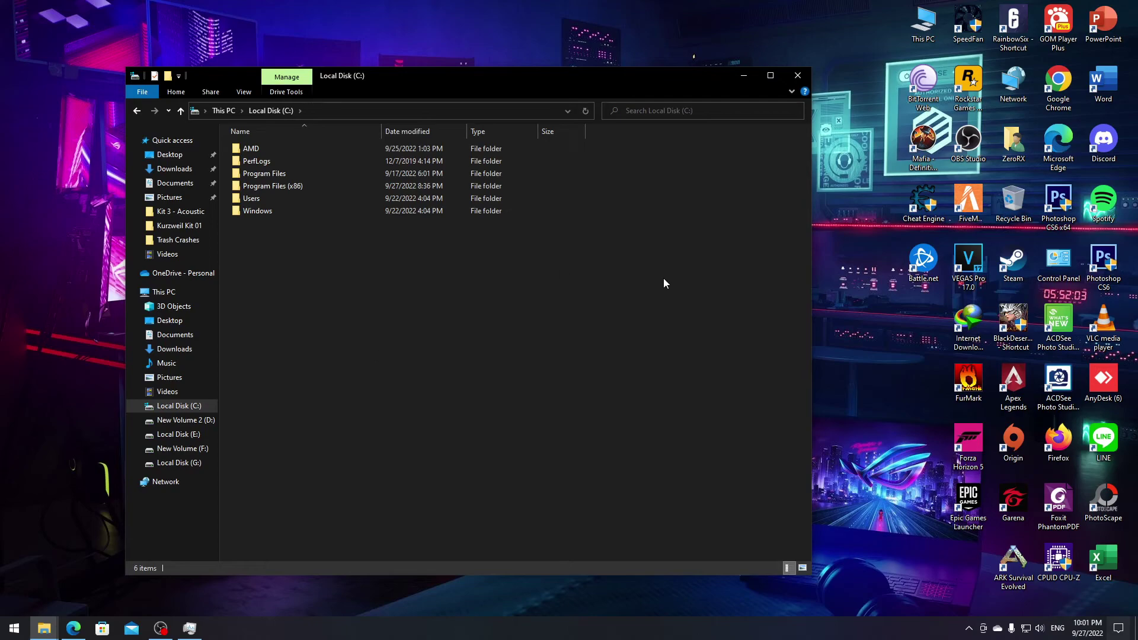
# - Delete the broken FiveM desktop shortcut by trying to launch it, and move the Cheat Engine icon into its place
pyautogui.click(961, 213)
pyautogui.doubleClick(961, 215)
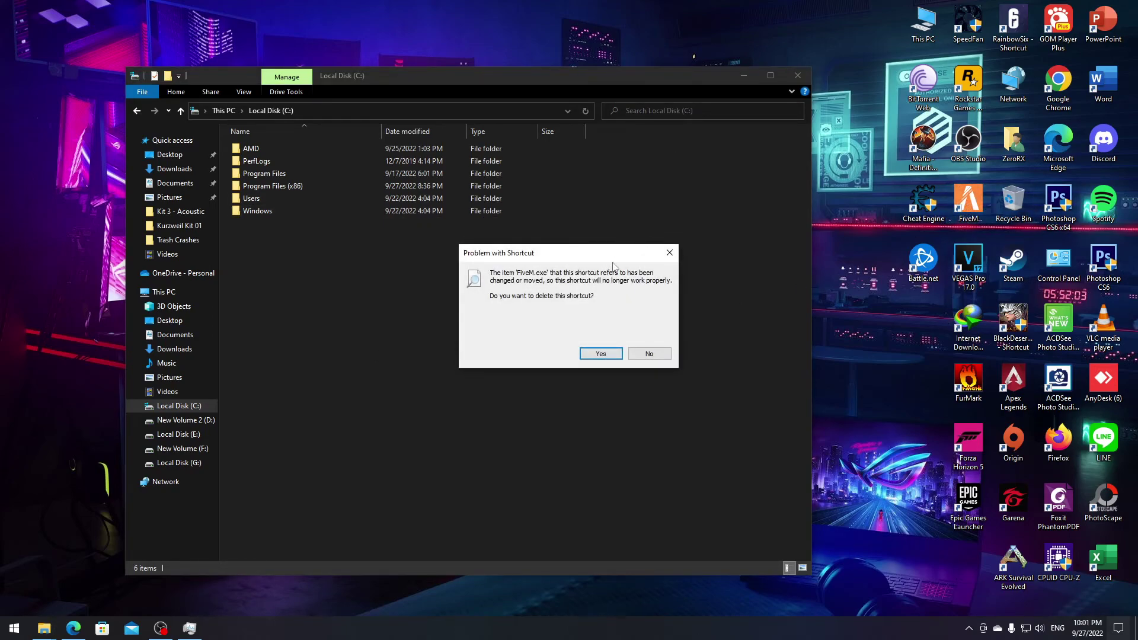
pyautogui.click(612, 357)
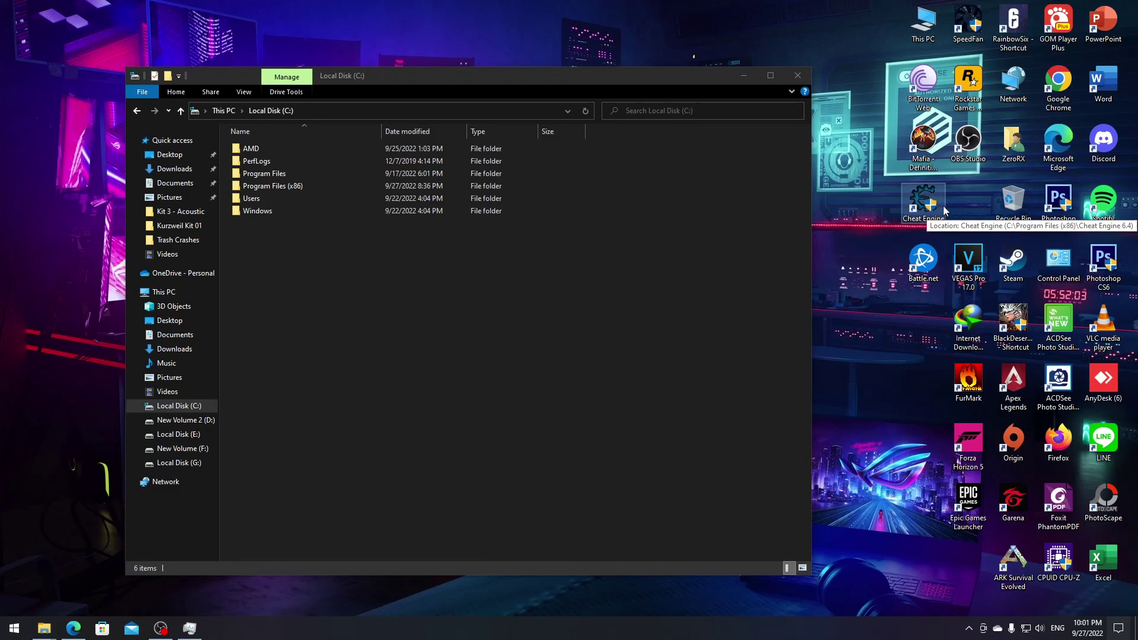
pyautogui.moveTo(928, 206); pyautogui.dragTo(973, 207)
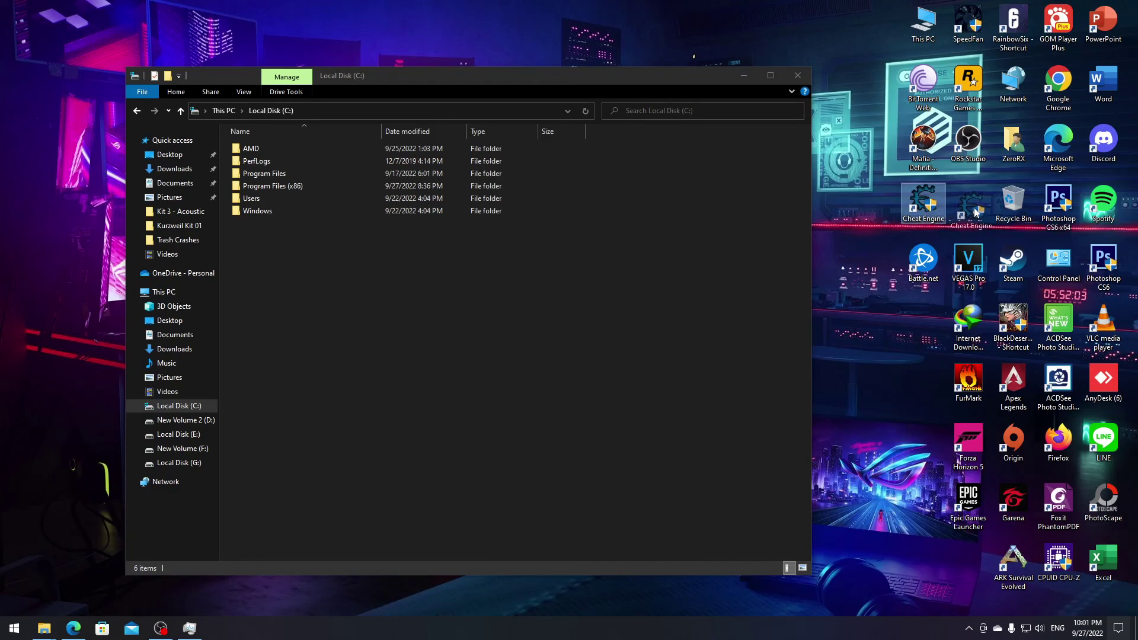